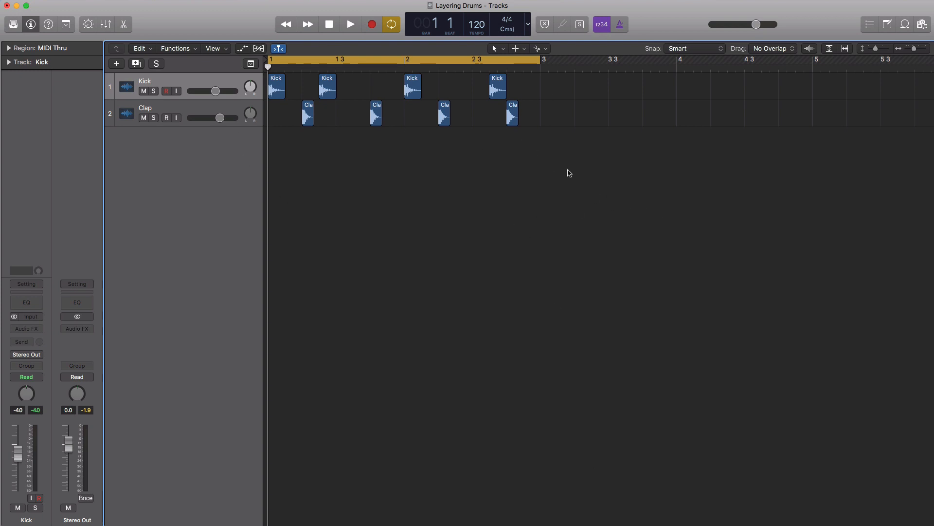
- Play the full kick and clap loop, and solo the Kick track to listen to it on its own
key(space)
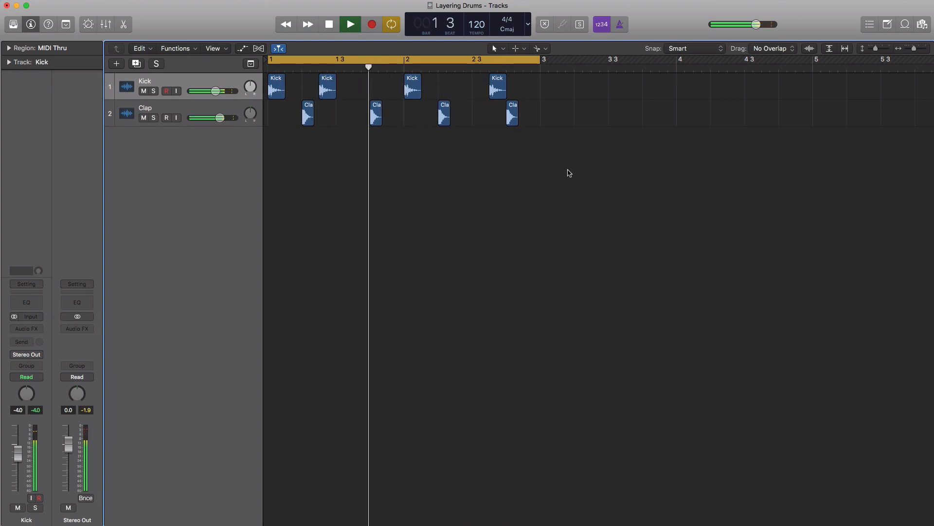
key(space)
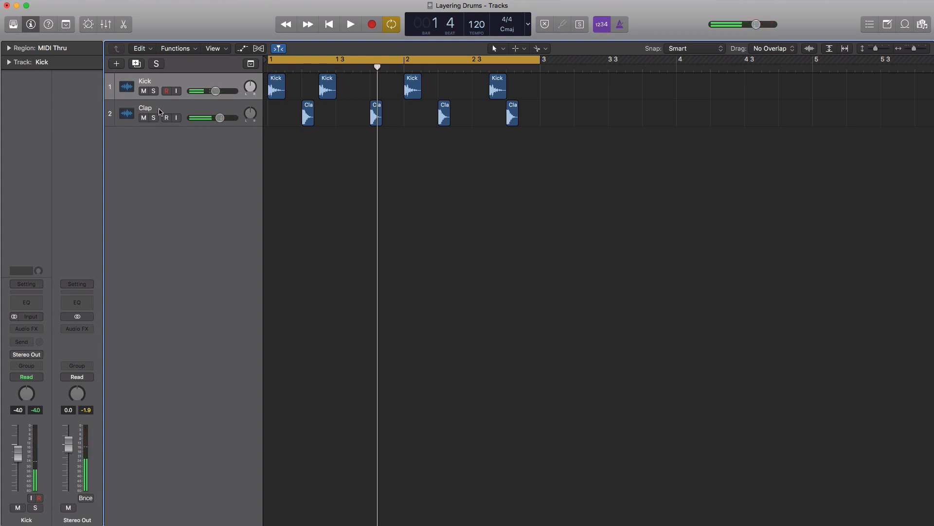
click(154, 92)
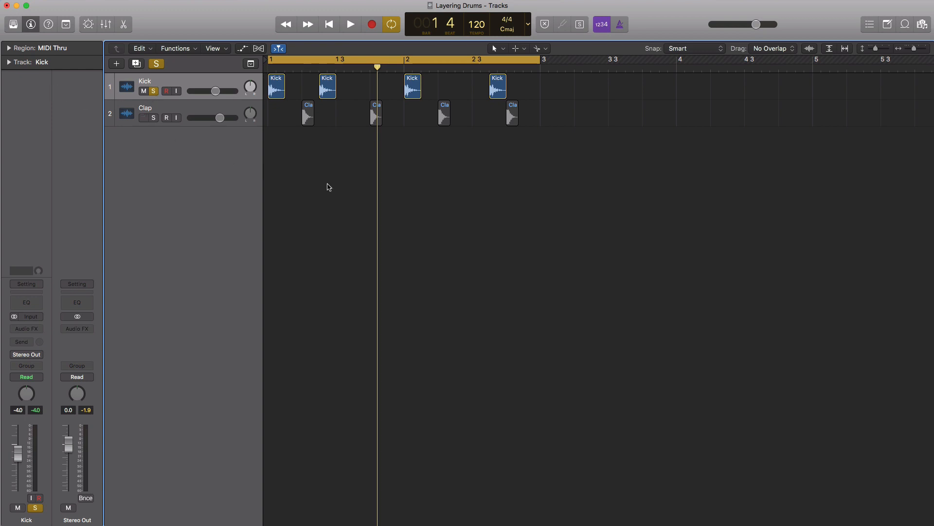
key(space)
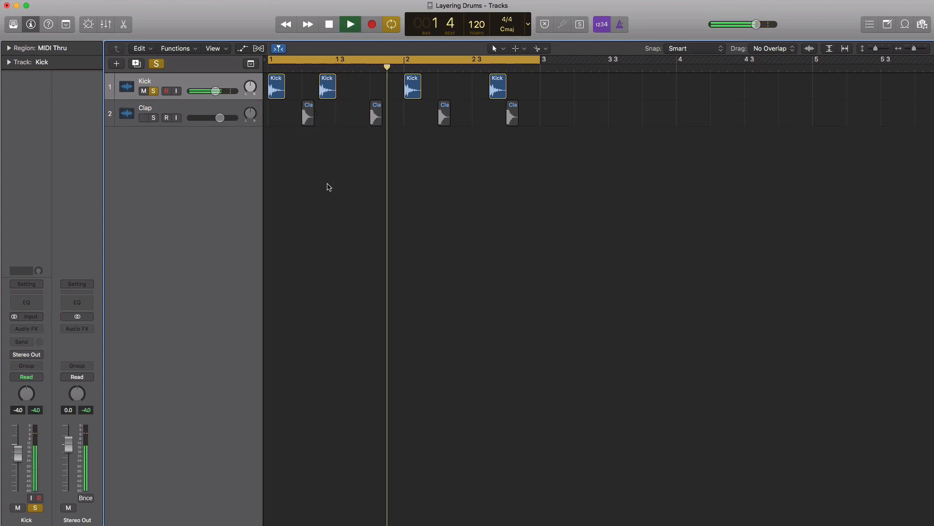
key(space)
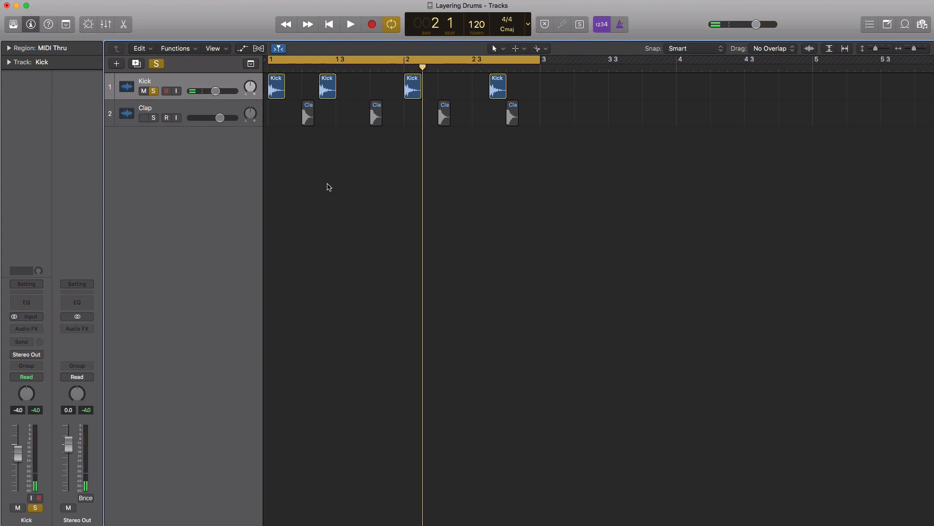
key(space)
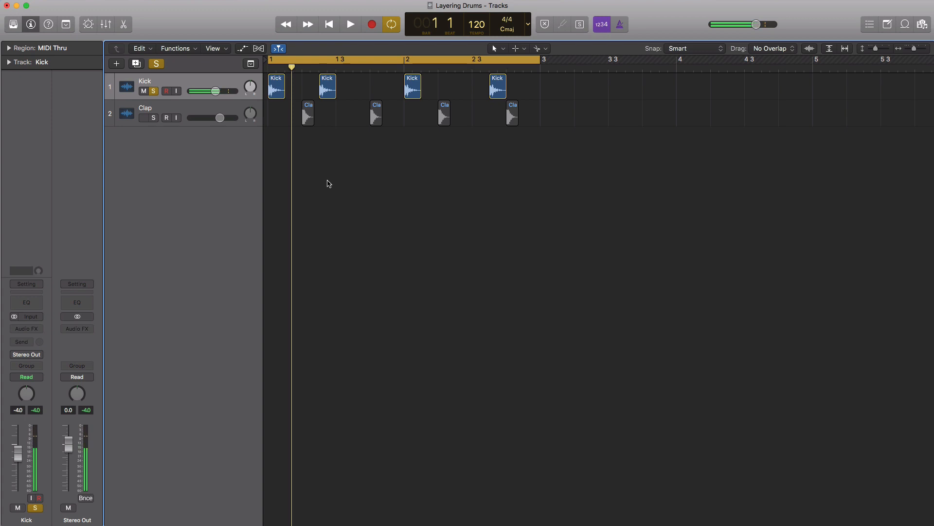
key(space)
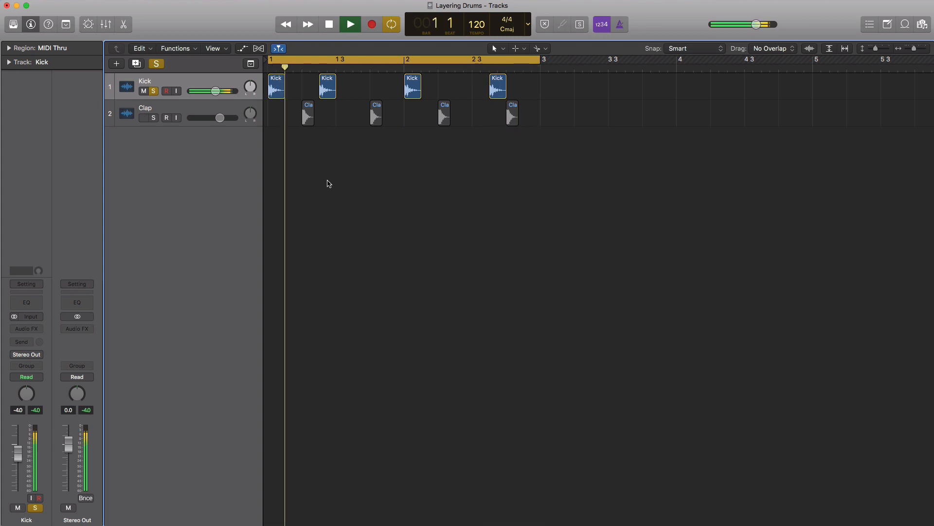
key(space)
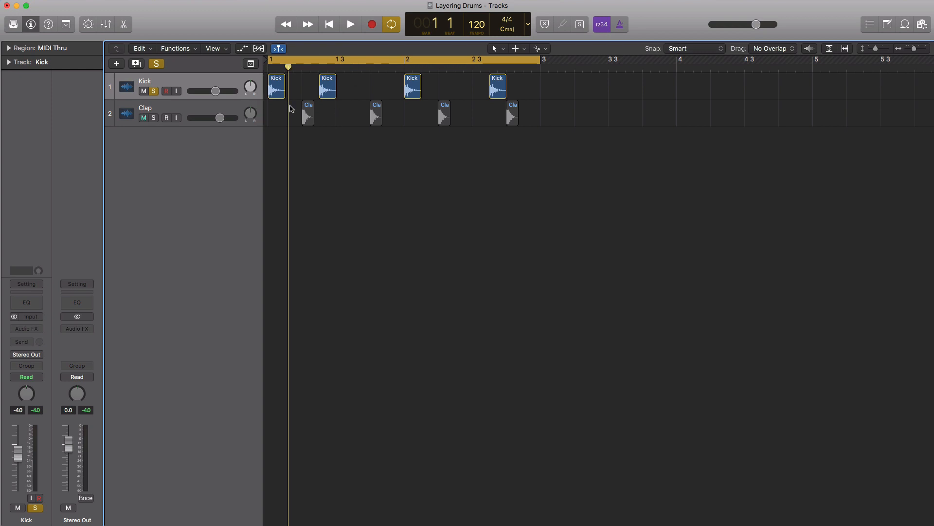
key(space)
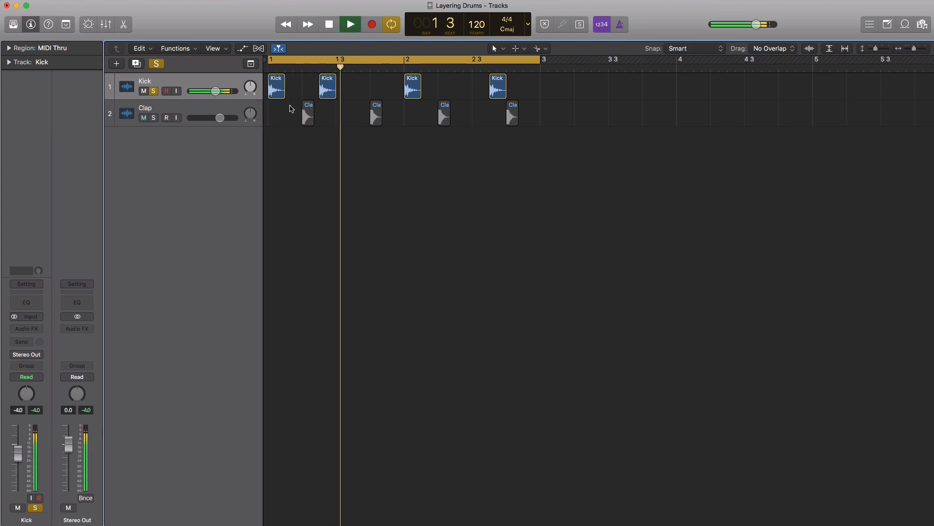
key(space)
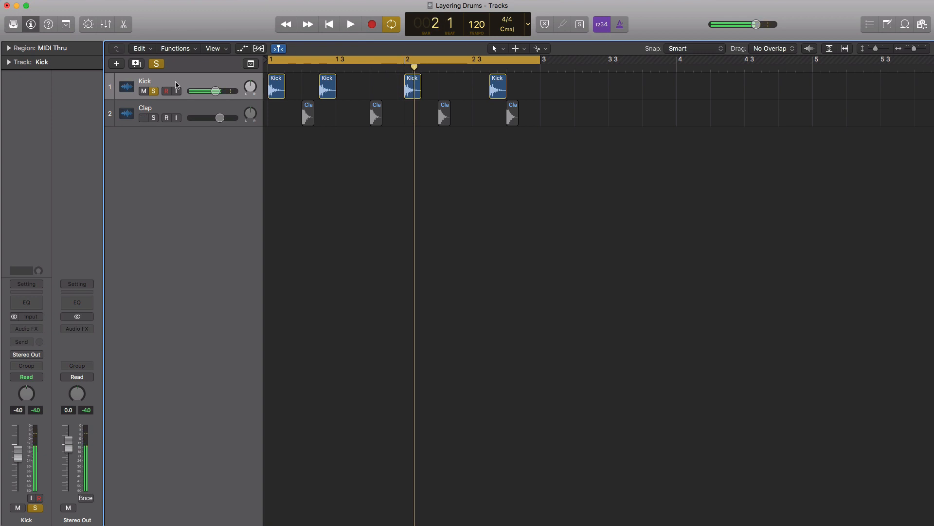
- Insert a stereo SubBass plug-in on the Kick track and move its window clear of the track list
click(191, 86)
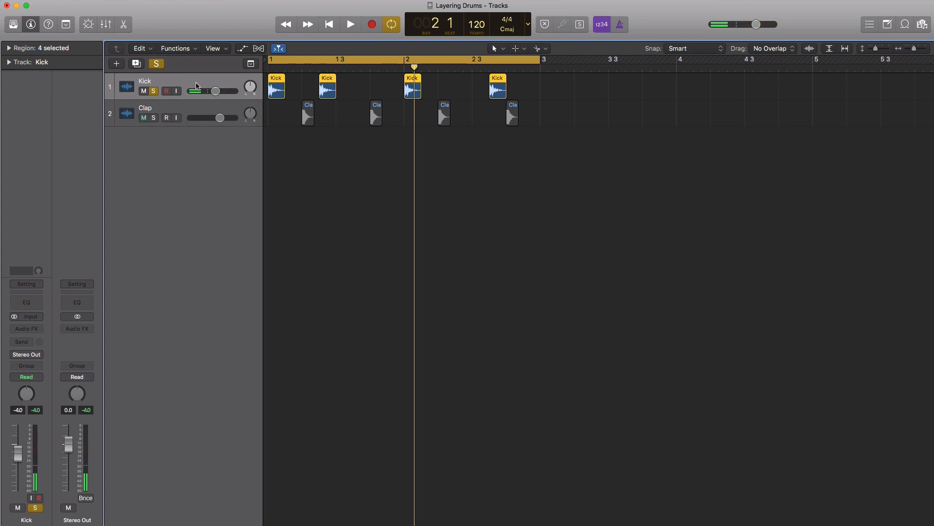
click(33, 330)
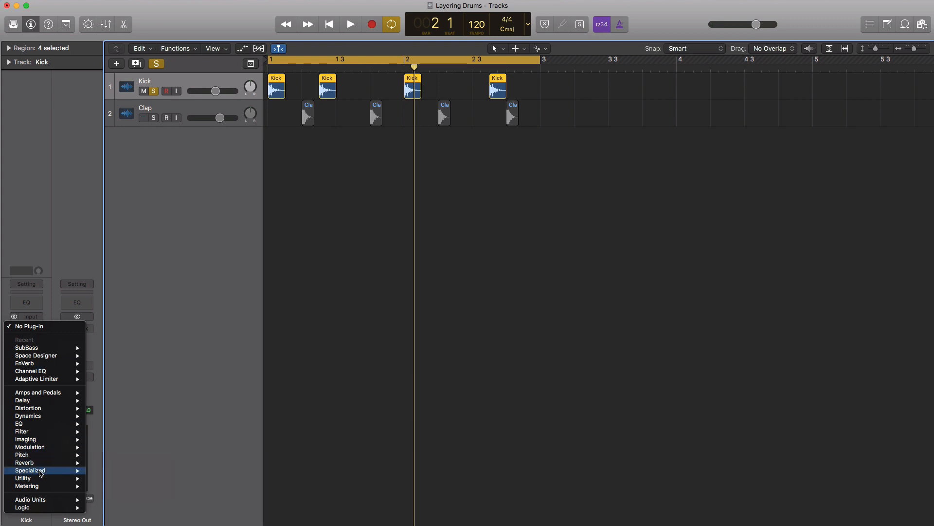
mouse_move(63, 475)
mouse_move(128, 479)
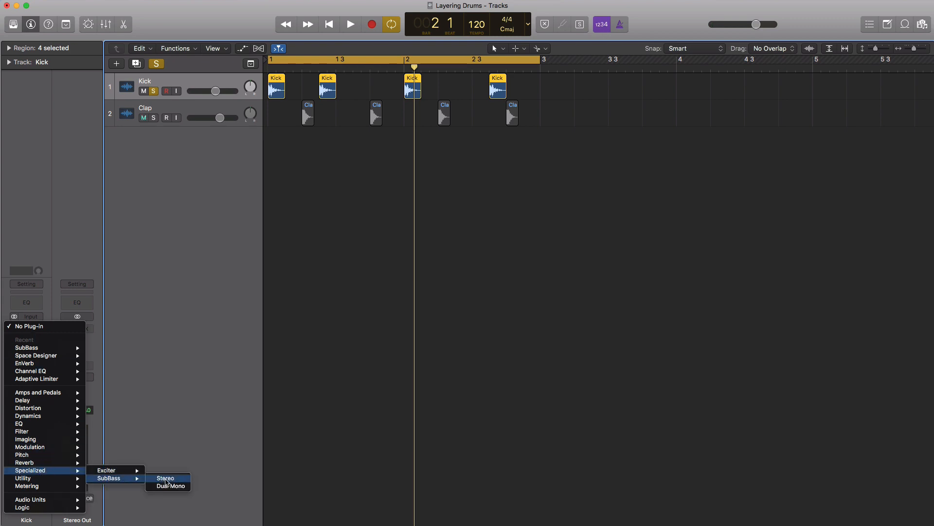
click(165, 478)
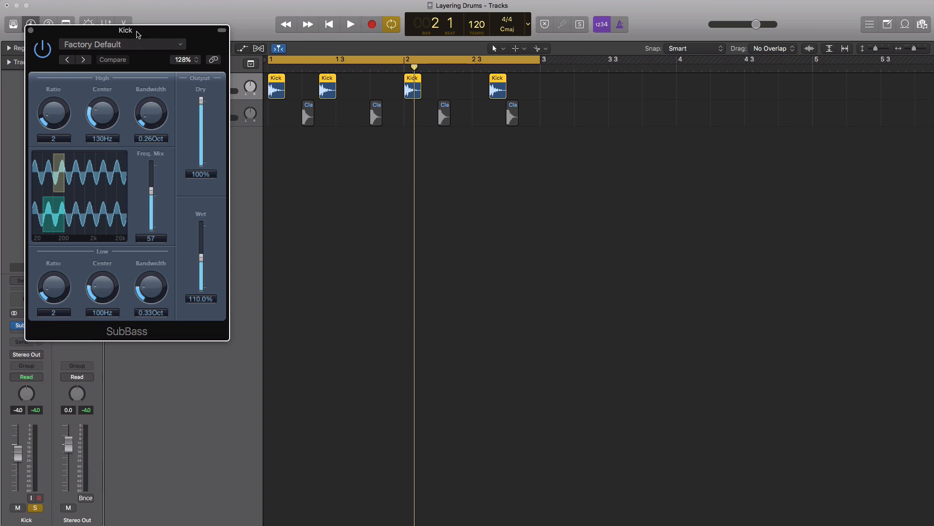
drag(210, 37, 401, 60)
drag(330, 54, 475, 73)
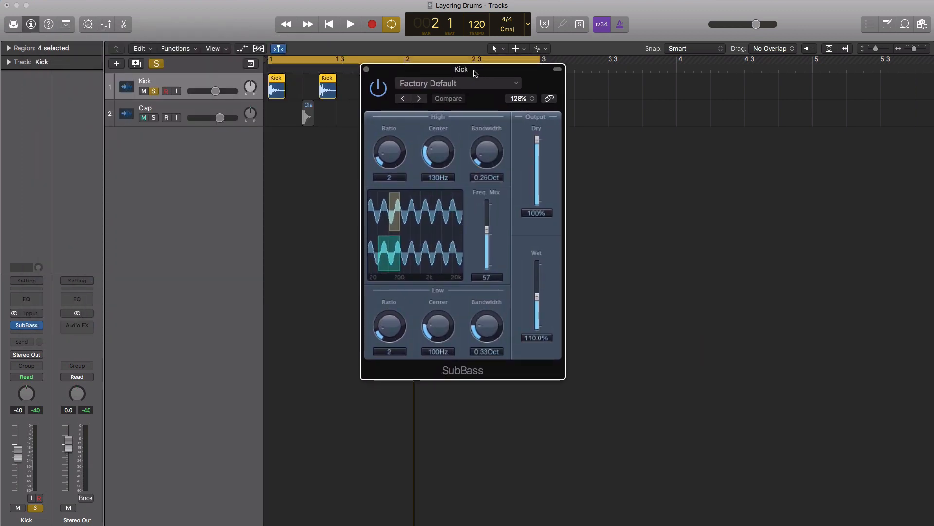
- Listen to the kick with SubBass at its factory default and load the Deep Club Kick preset
key(space)
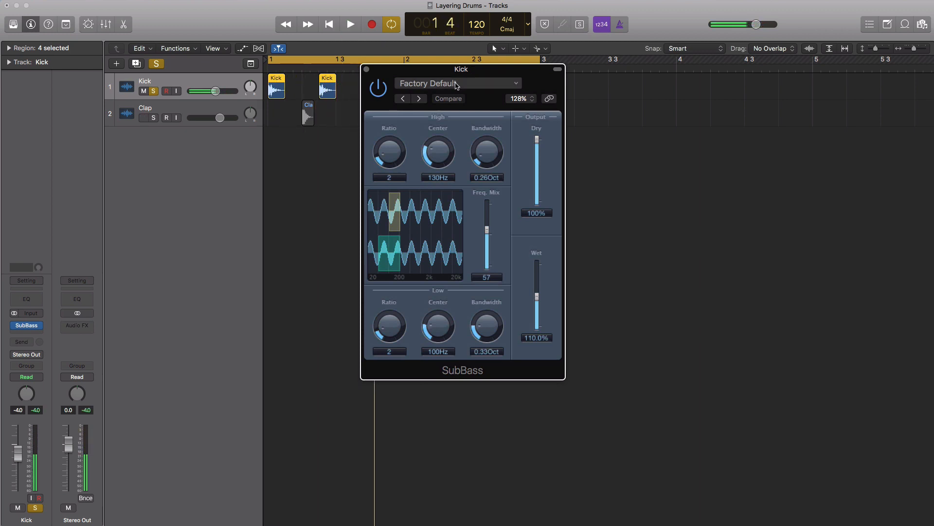
click(457, 84)
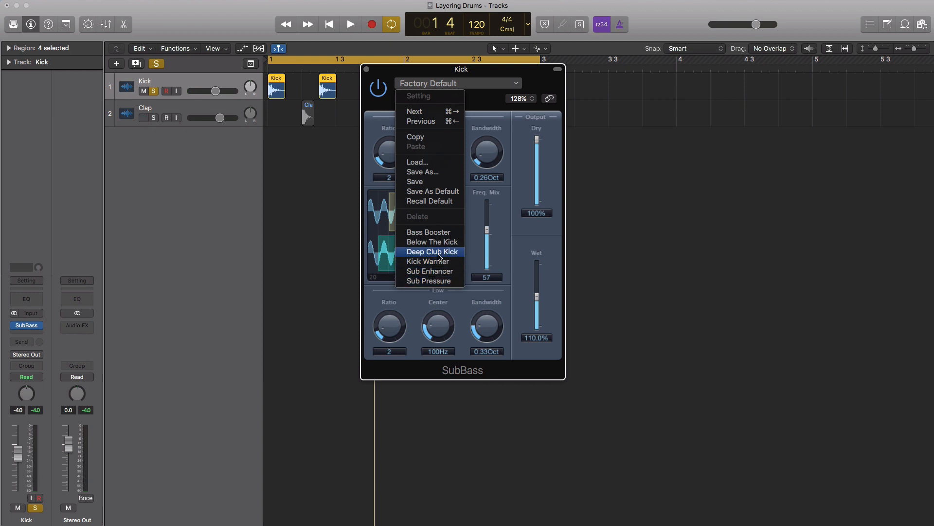
click(439, 251)
- Play the kick while bypassing and re-enabling SubBass to compare the sound, and close the plug-in window
key(space)
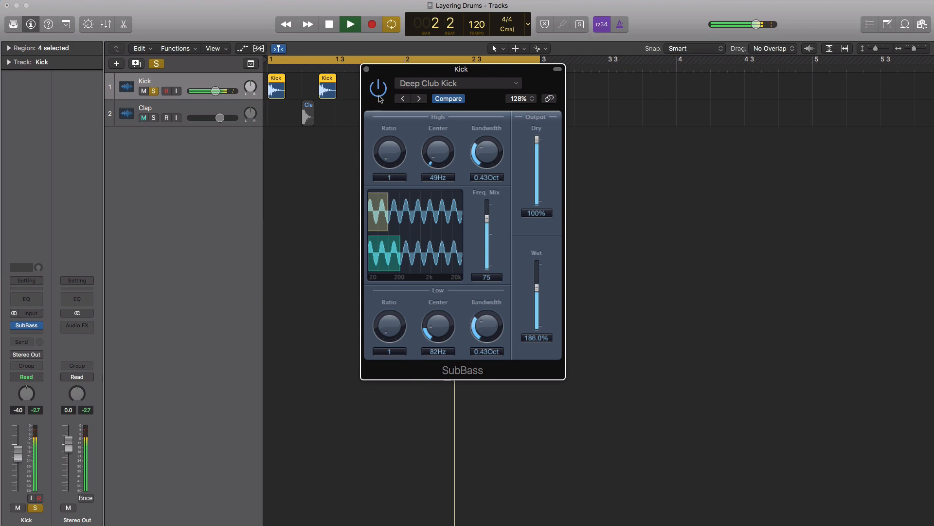
click(379, 94)
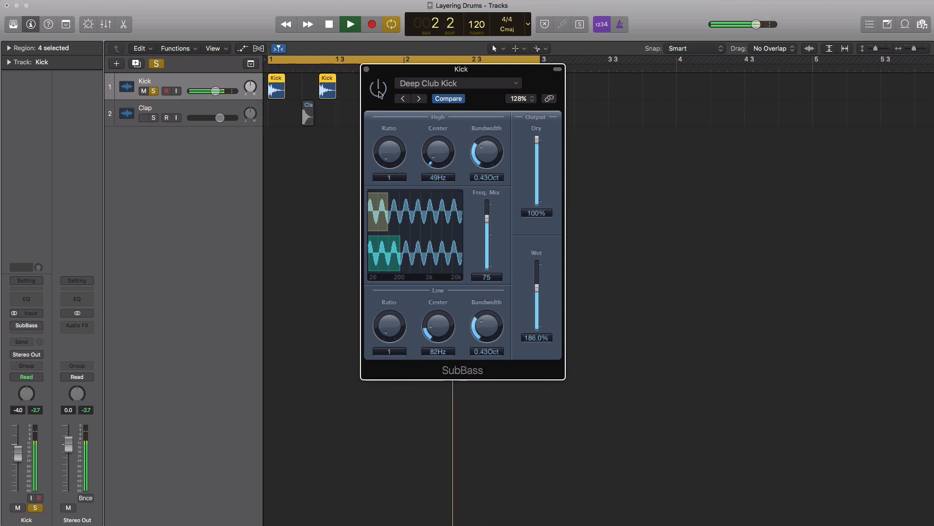
click(379, 94)
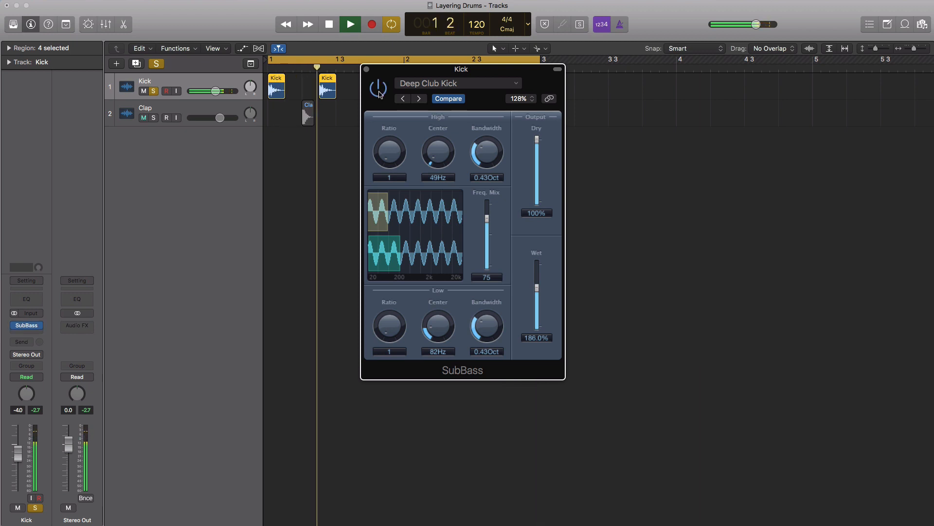
key(space)
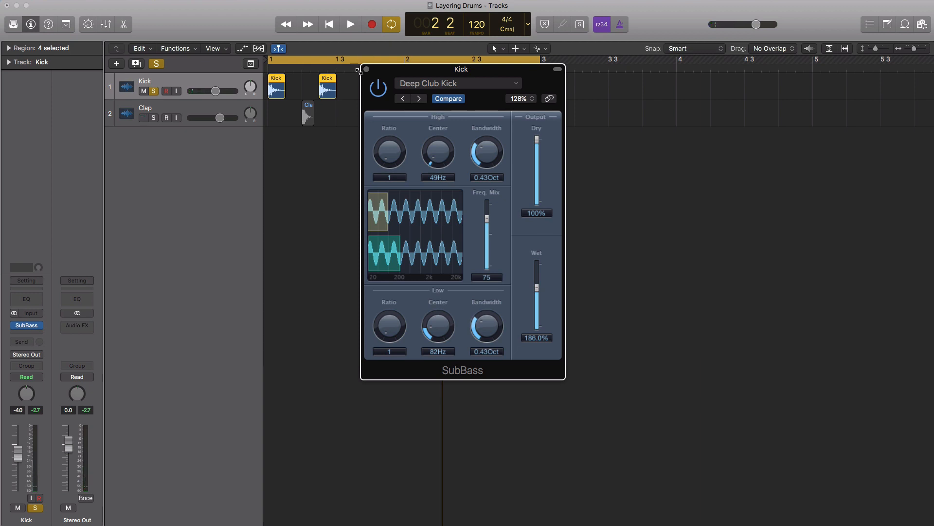
click(366, 69)
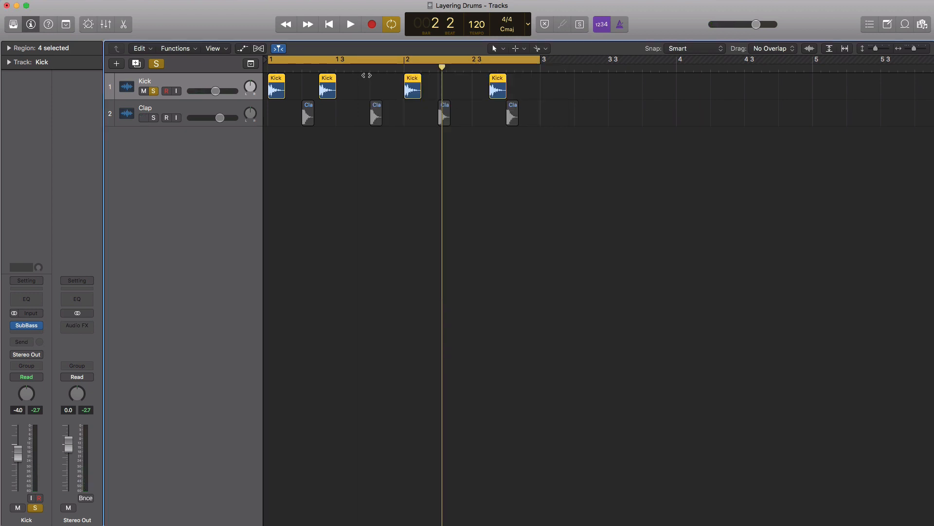
- Replay the soloed kick with SubBass active and turn off the Kick track's solo
key(space)
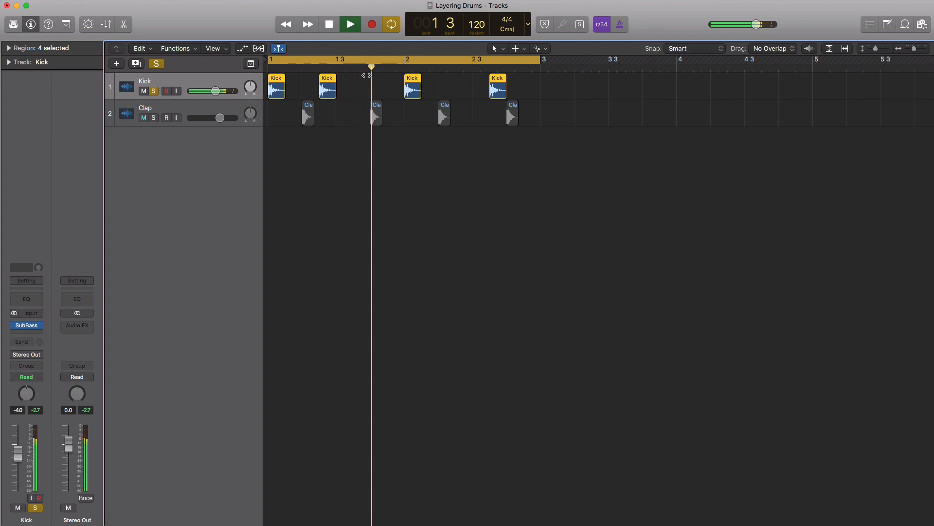
key(space)
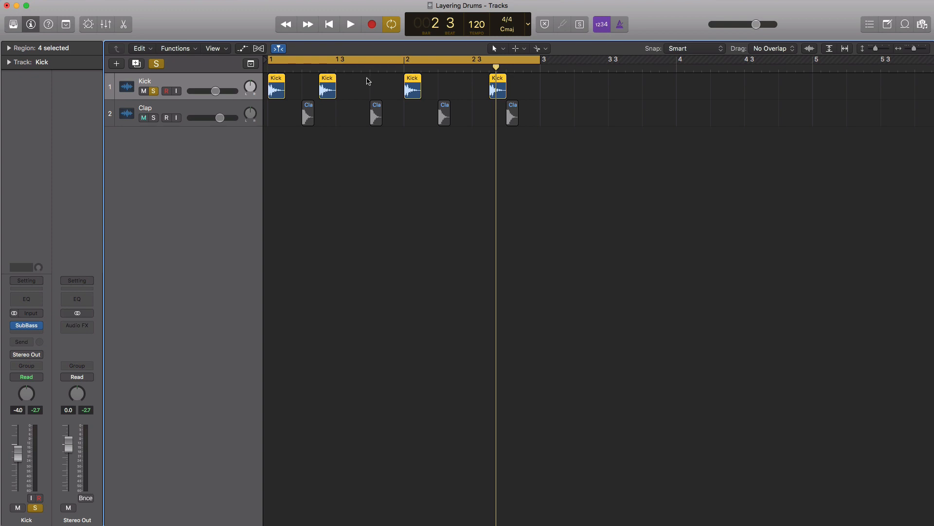
click(154, 92)
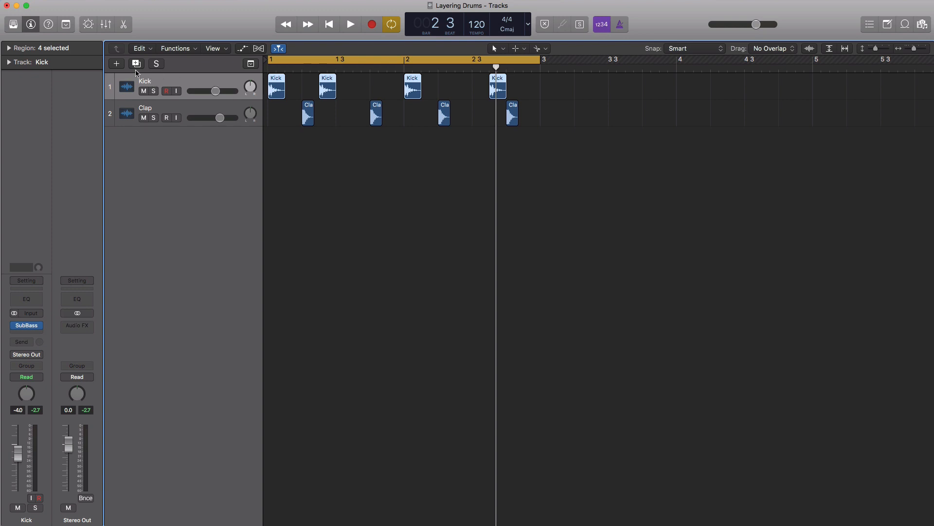
- Create one new audio track with No Input, routed to Output 1 + 2
click(117, 64)
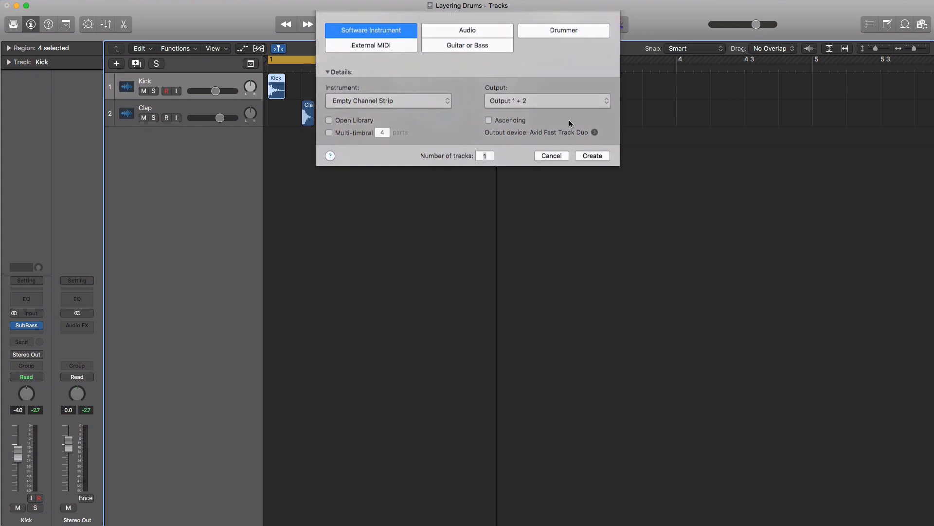
click(452, 40)
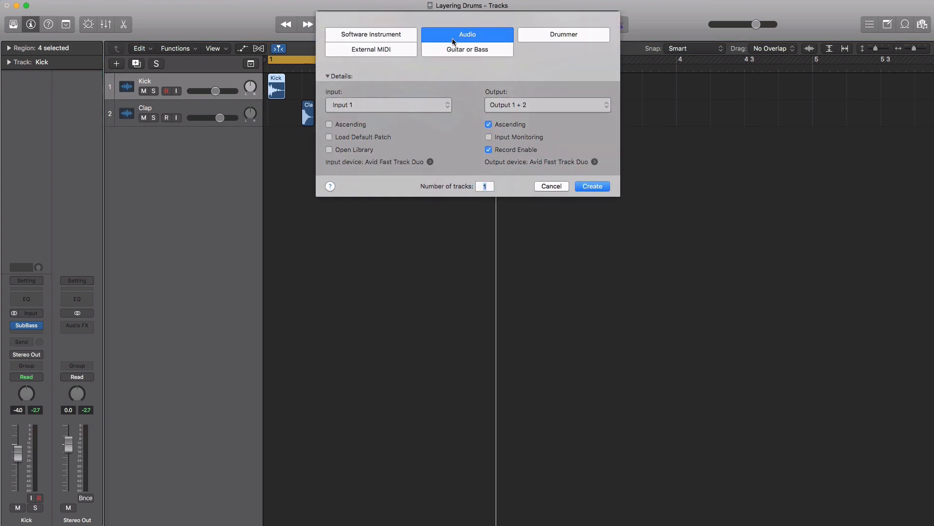
click(386, 104)
click(410, 106)
click(592, 187)
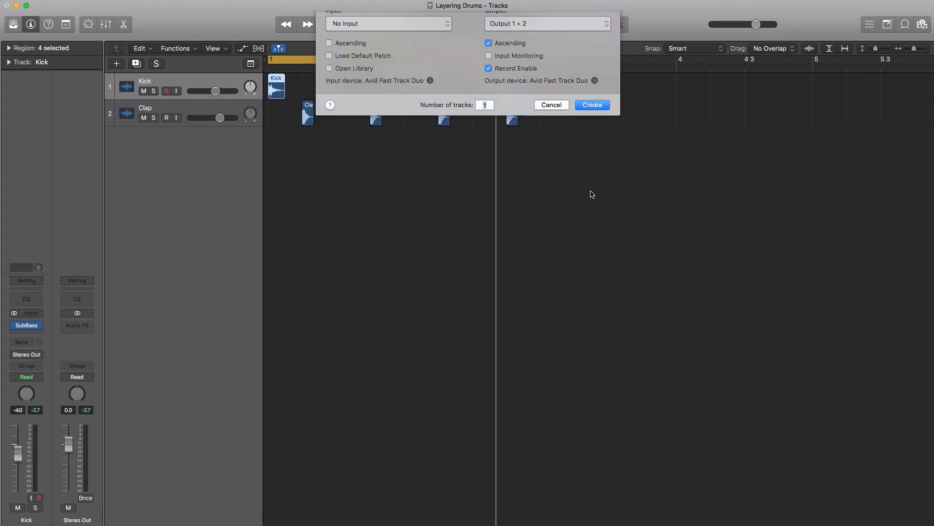
- Preview Top Kick.wav from the Drums folder and place it on the new audio track in line with each of the four kick regions
click(922, 24)
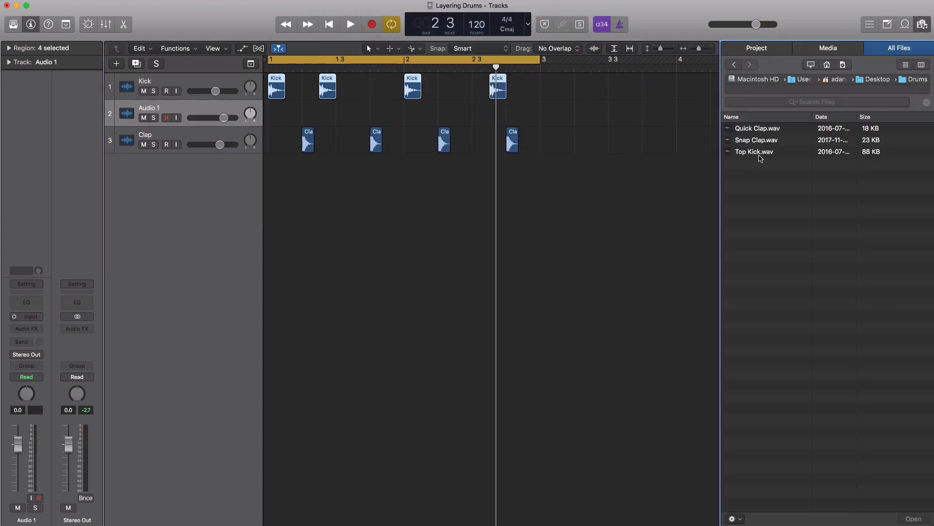
click(753, 154)
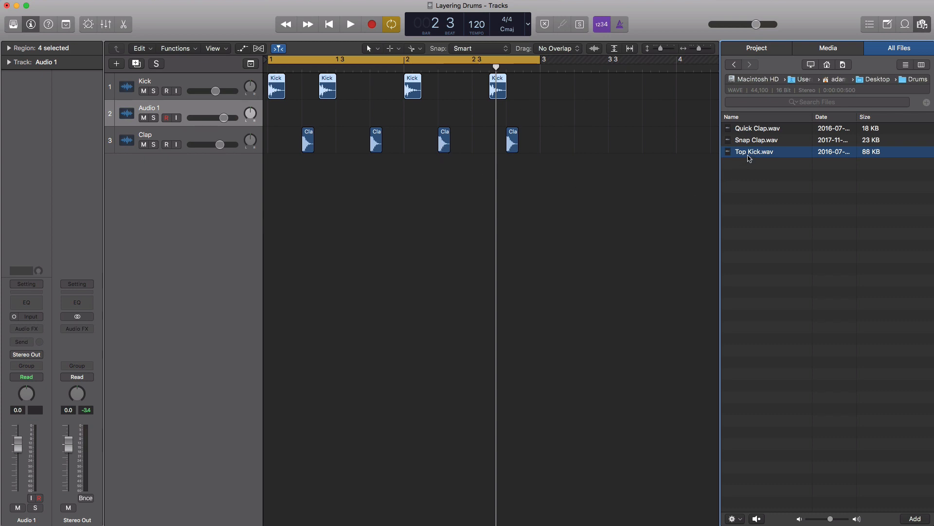
drag(749, 154, 504, 116)
- Solo the Kick and Top Kick tracks and lower the Kick volume slightly while they play together
drag(156, 95, 156, 120)
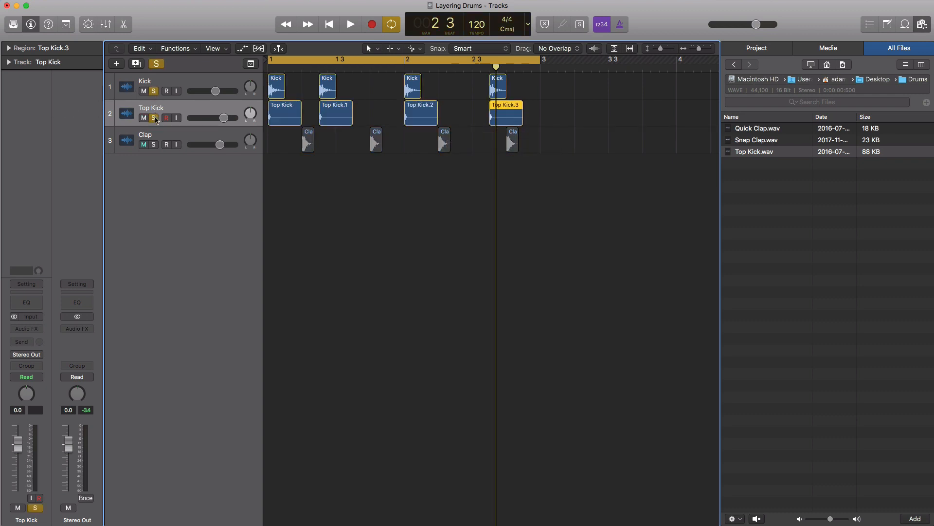
key(space)
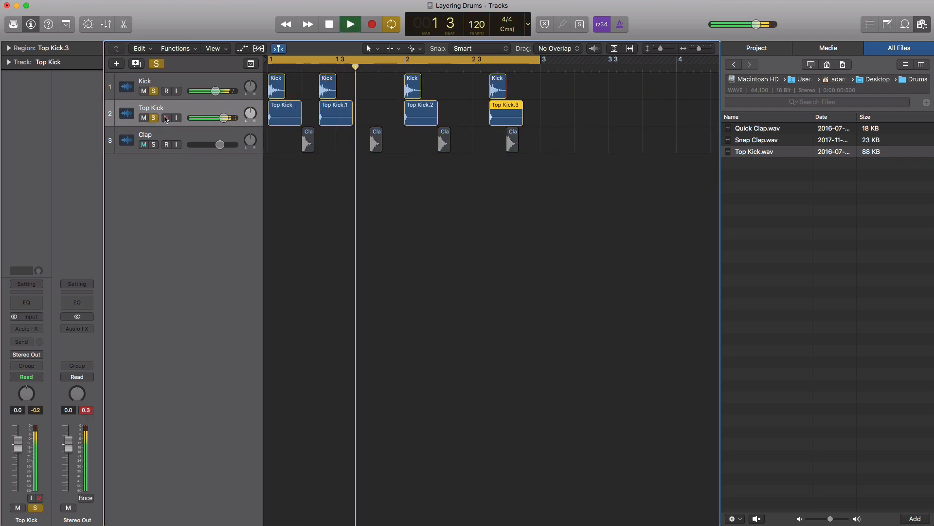
drag(218, 91, 215, 92)
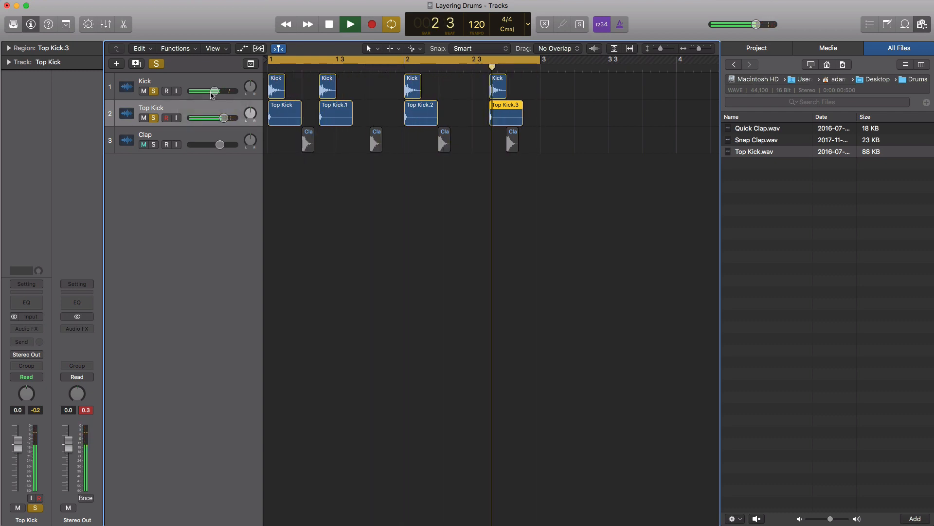
key(space)
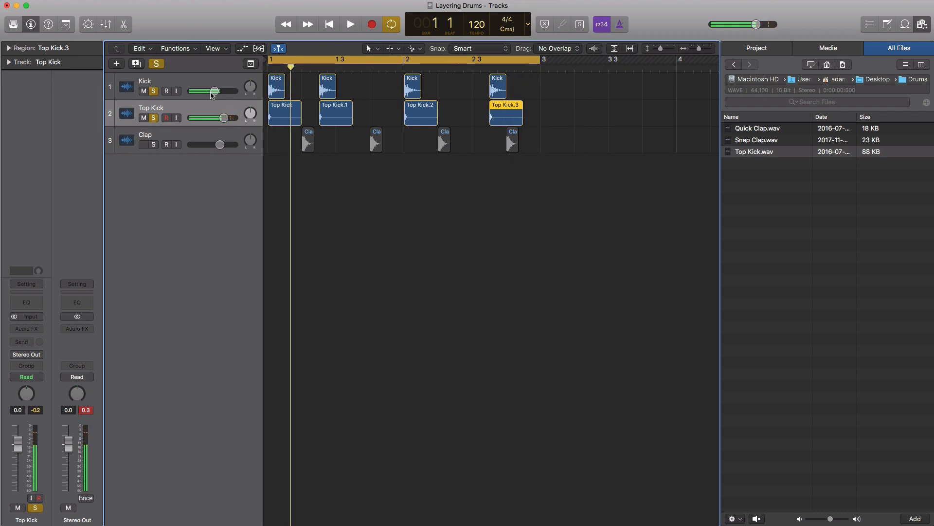
- Play the loop with Top Kick's solo off and then on to compare the plain and layered kick
click(154, 118)
key(space)
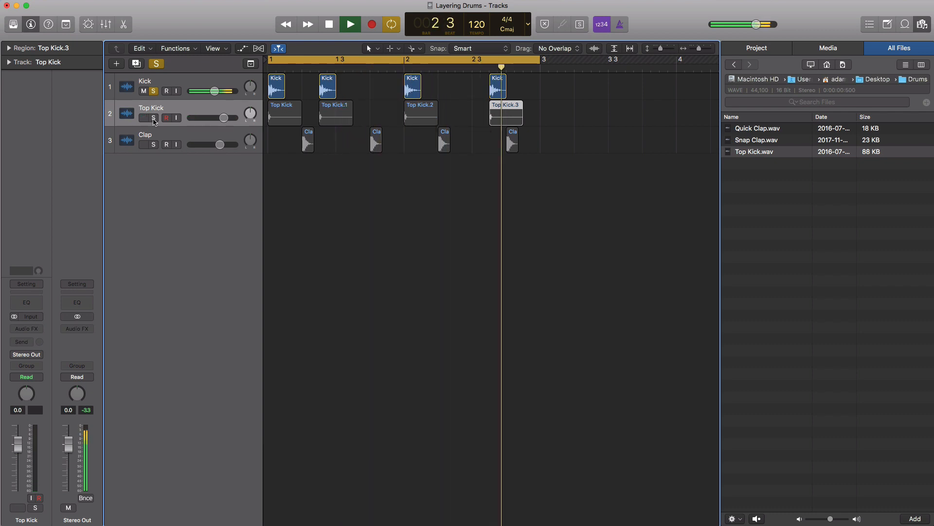
click(153, 117)
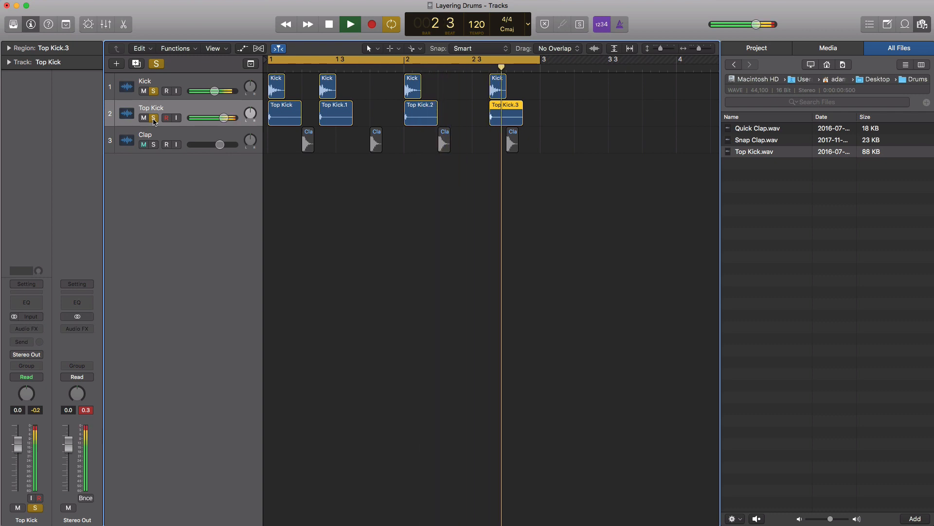
key(space)
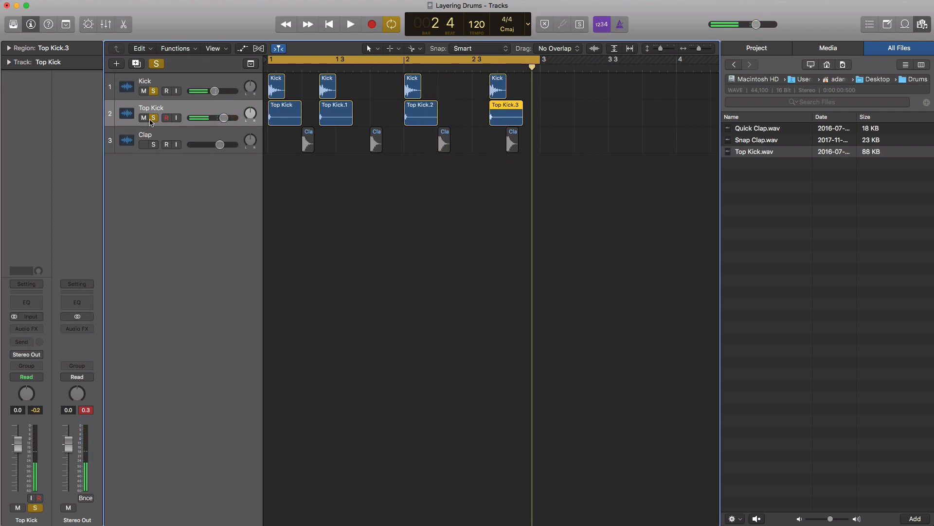
- Play the Kick track soloed by itself, first with SubBass bypassed and then with SubBass enabled
click(190, 85)
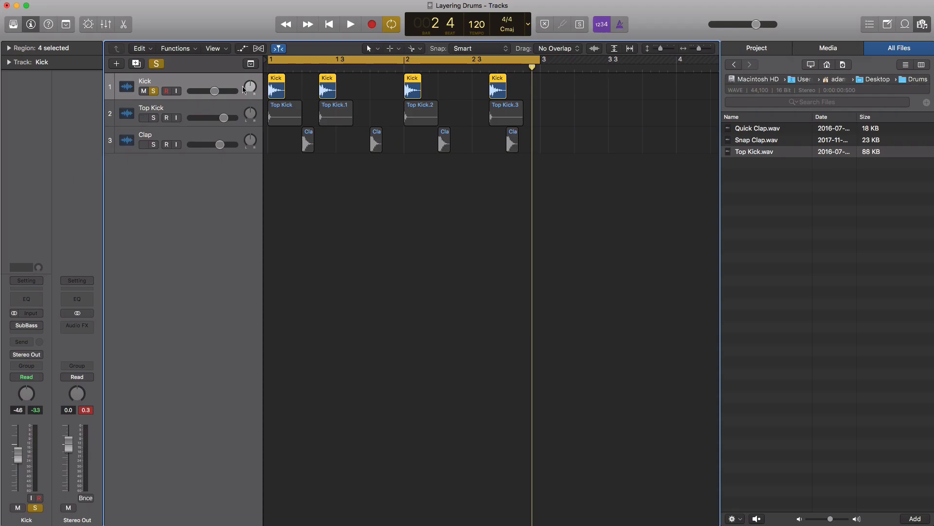
key(space)
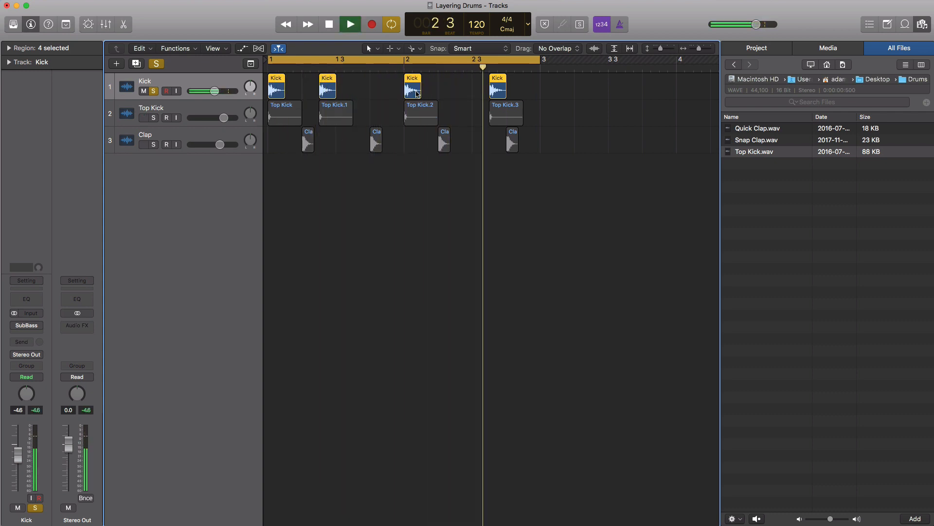
key(space)
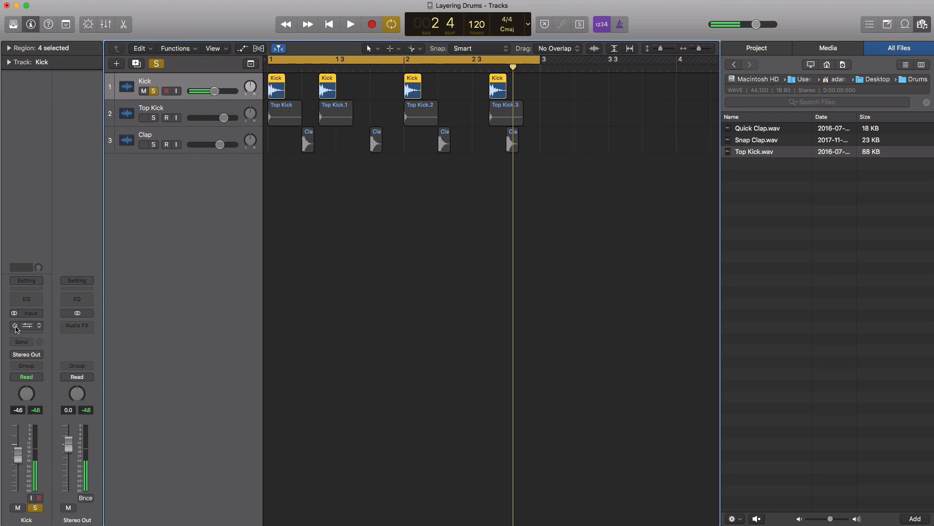
key(space)
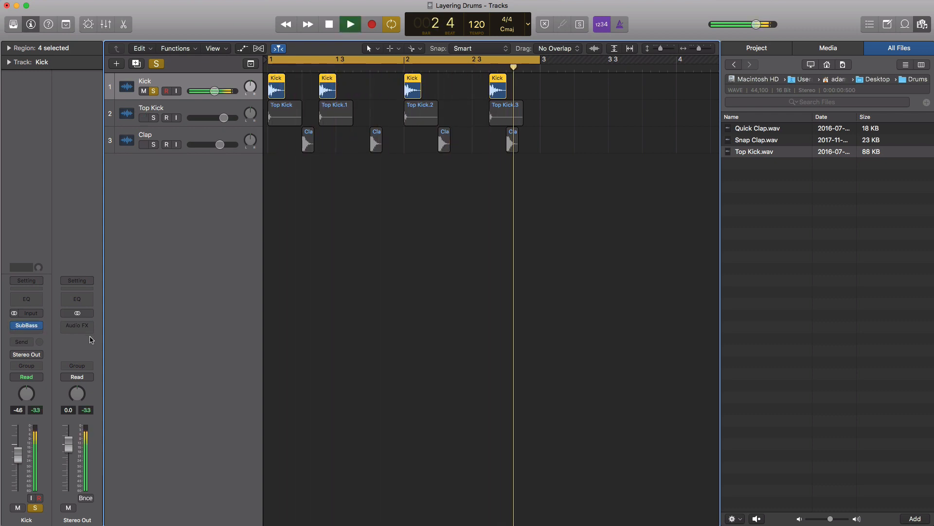
key(space)
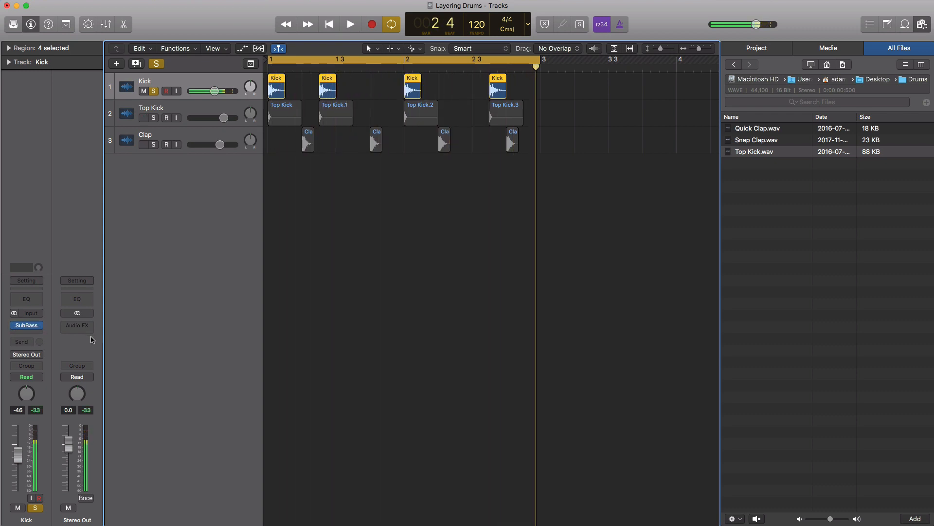
- Solo Top Kick together with the SubBass-enhanced Kick and play the full layered kick
click(153, 121)
key(space)
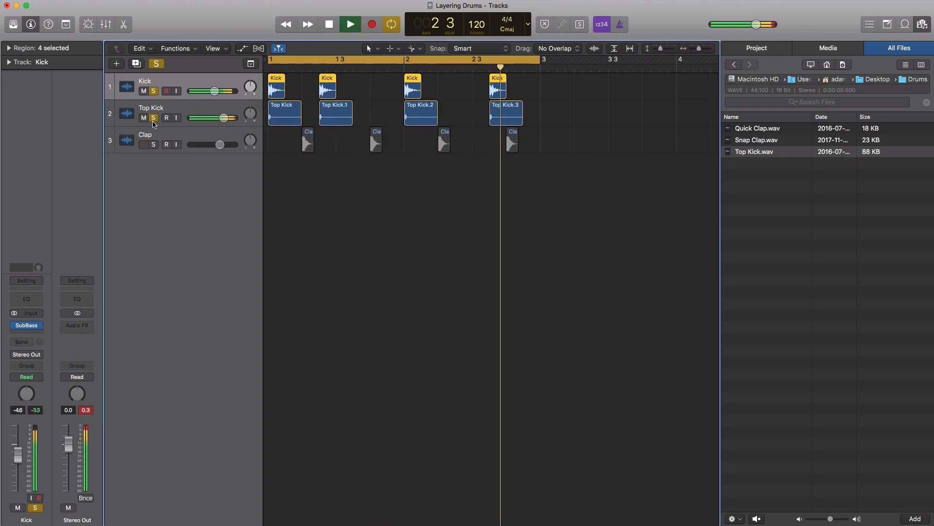
key(space)
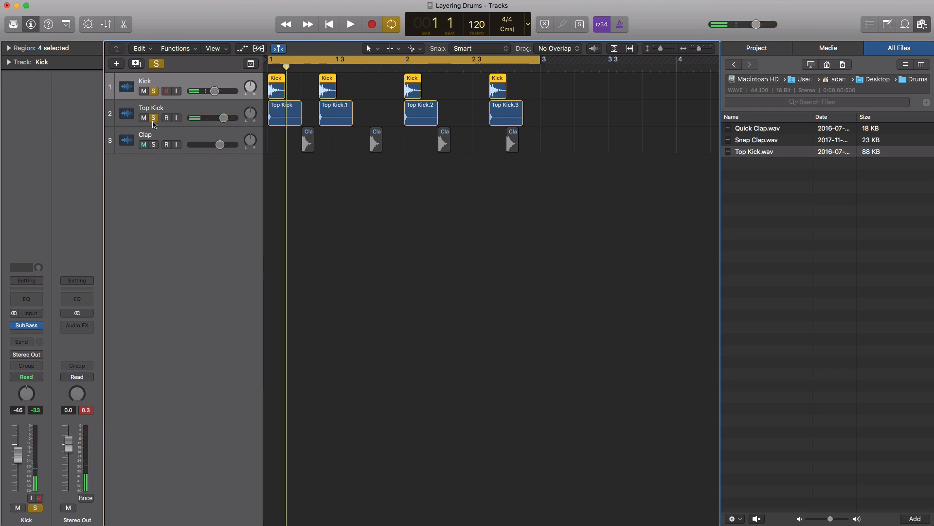
- Solo only the Clap track and play it through the loop
click(154, 145)
key(space)
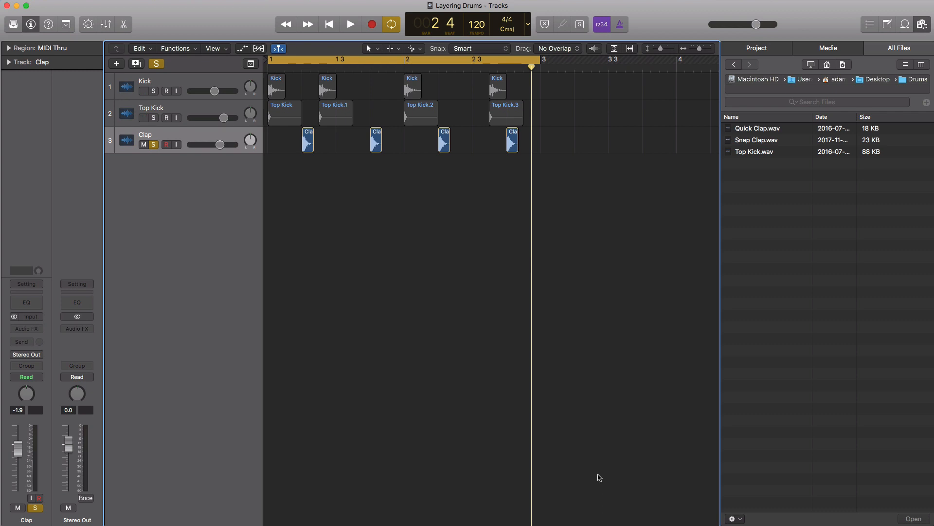
key(space)
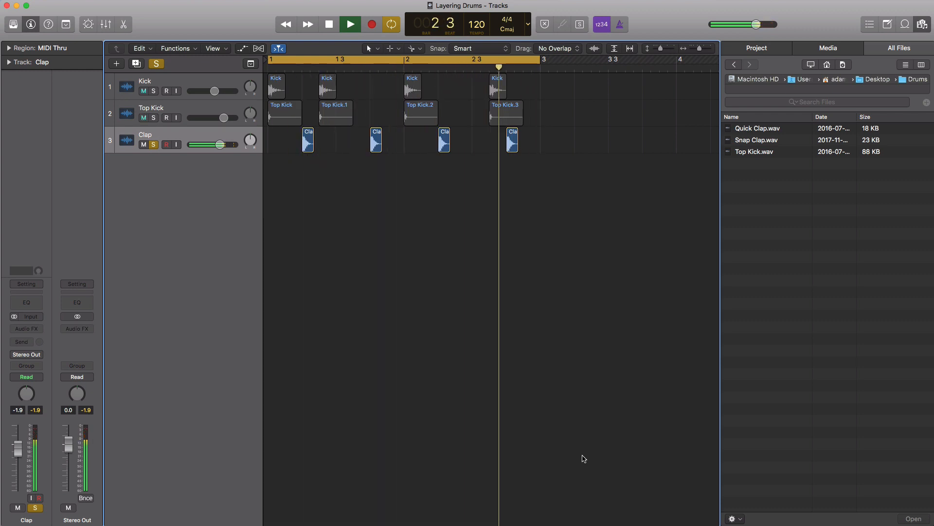
key(space)
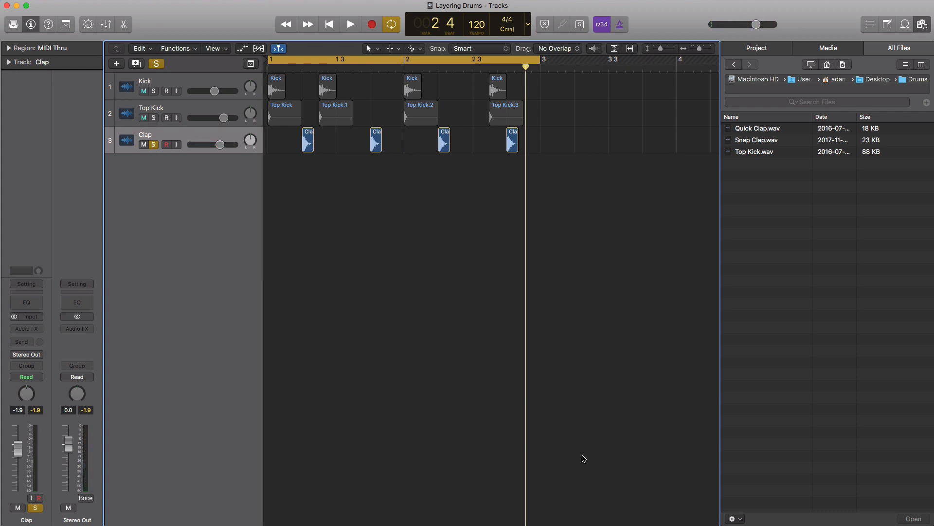
- Preview Quick Clap.wav and Snap Clap.wav, and place Quick Clap.wav on a new track in line with each of the four Clap regions
click(758, 130)
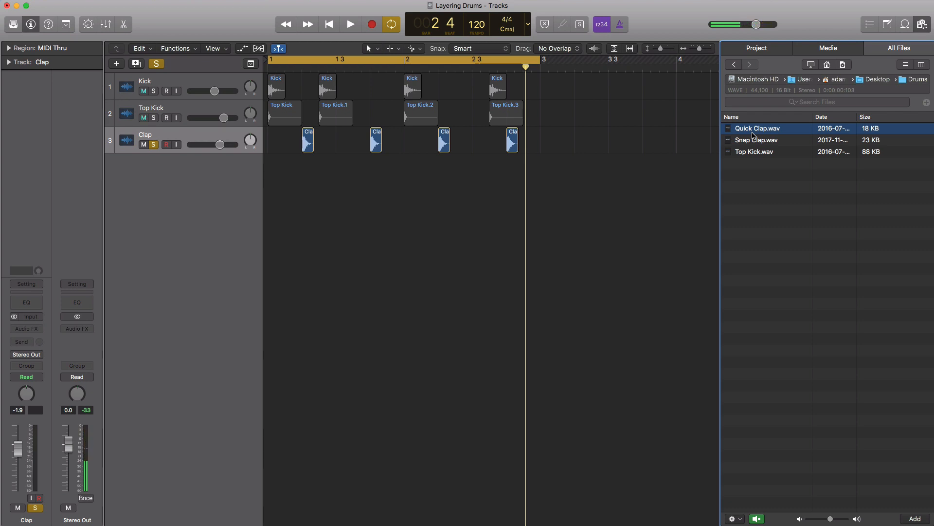
click(754, 140)
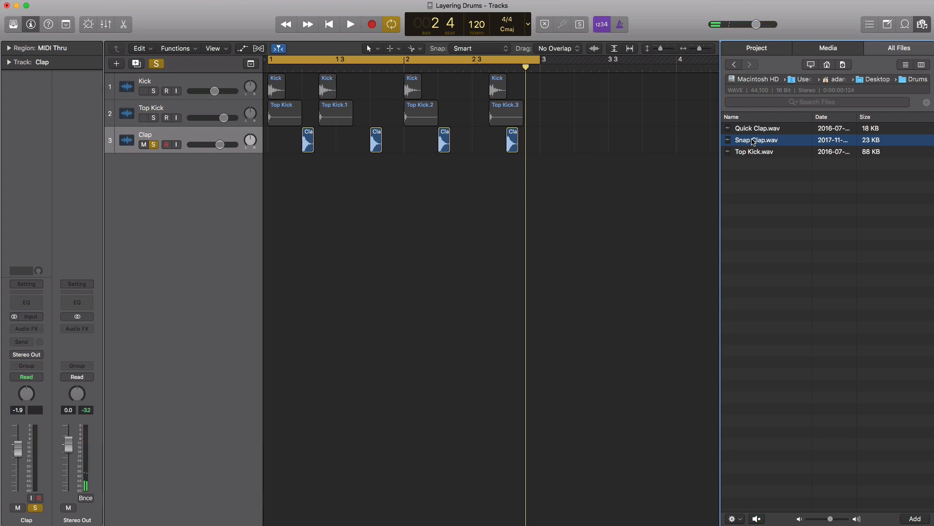
click(753, 140)
drag(762, 135, 511, 183)
- Play the soloed Clap and Quick Clap layers together, and replay the loop with Quick Clap's solo off
key(space)
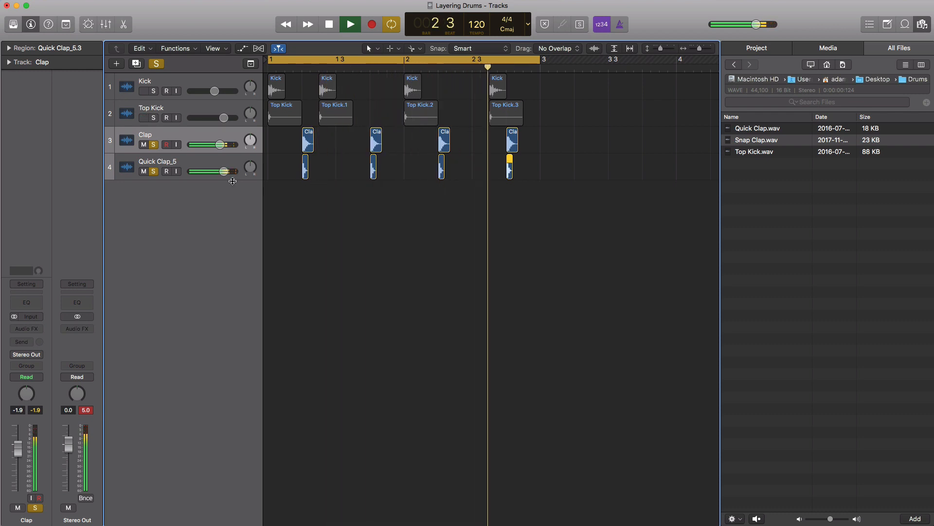
key(space)
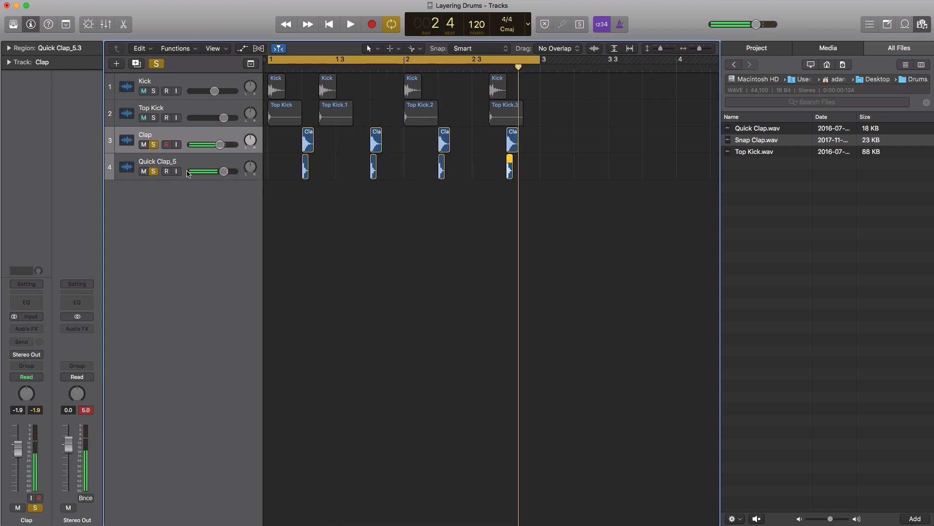
click(154, 173)
key(space)
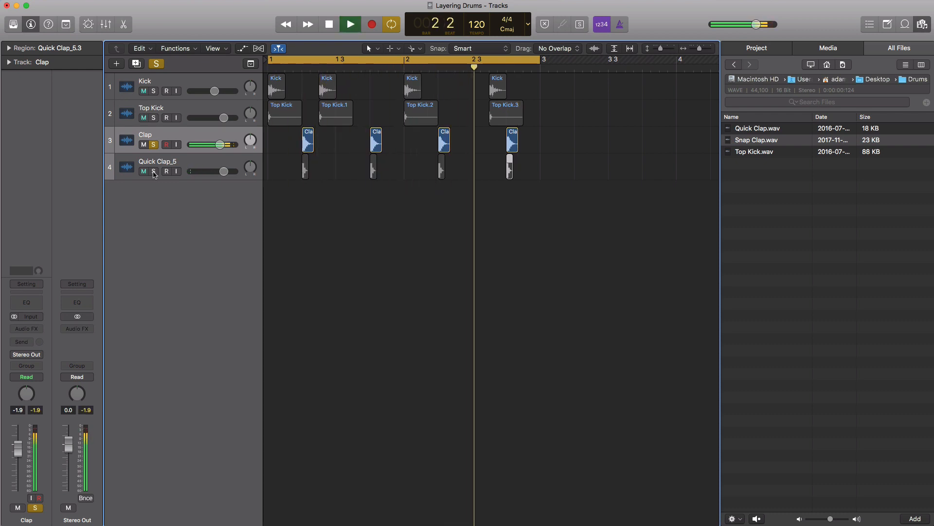
- Solo Quick Clap again, lower its volume slightly and set the Clap volume to -2.6 dB during playback
click(154, 171)
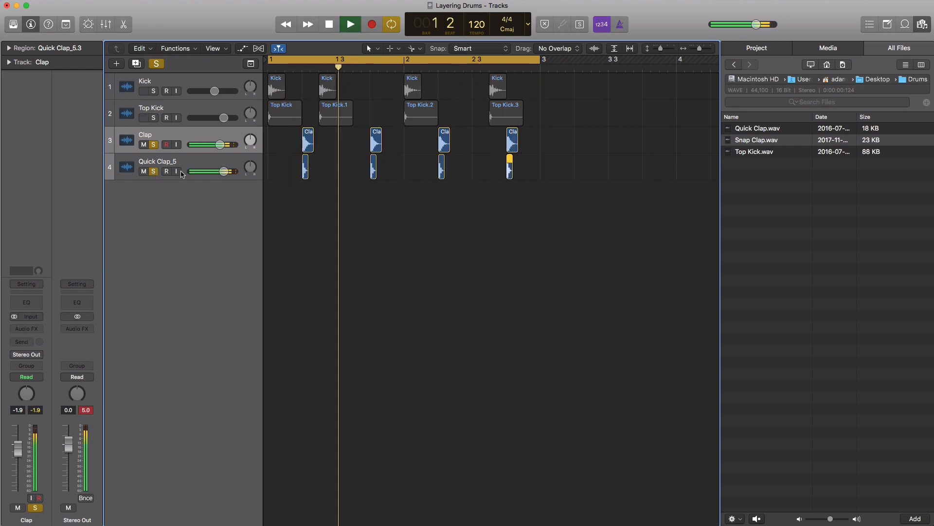
drag(218, 174, 218, 145)
key(space)
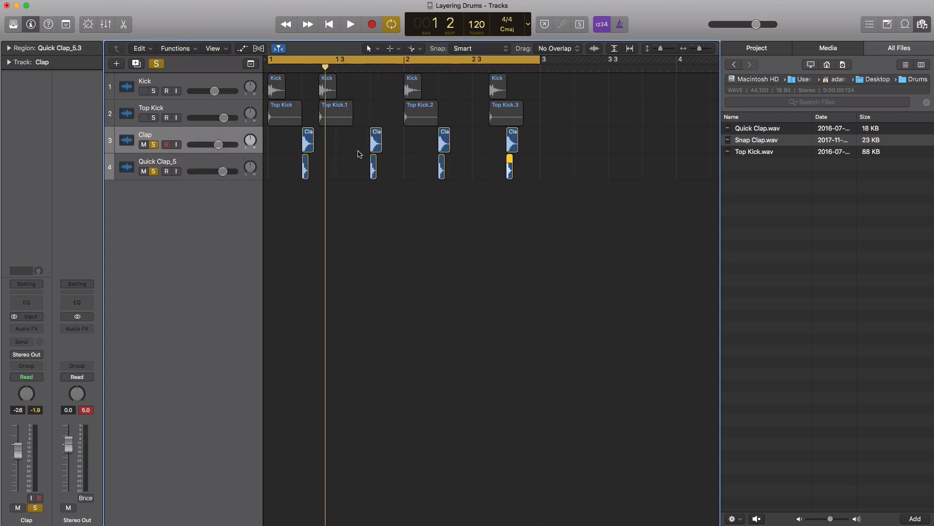
- Place Snap Clap.wav on a new track in line with each of the four Clap regions, and play it soloed with the other claps
drag(757, 145, 510, 204)
click(154, 198)
key(space)
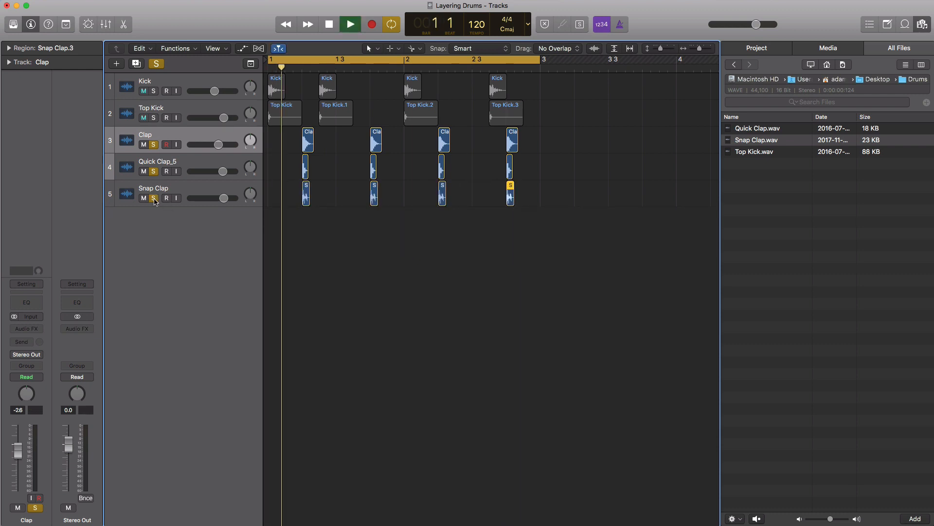
- Balance the clap layers by lowering Quick Clap slightly, Clap to -2.9 dB and Snap Clap to -4.6 dB
drag(222, 175, 221, 178)
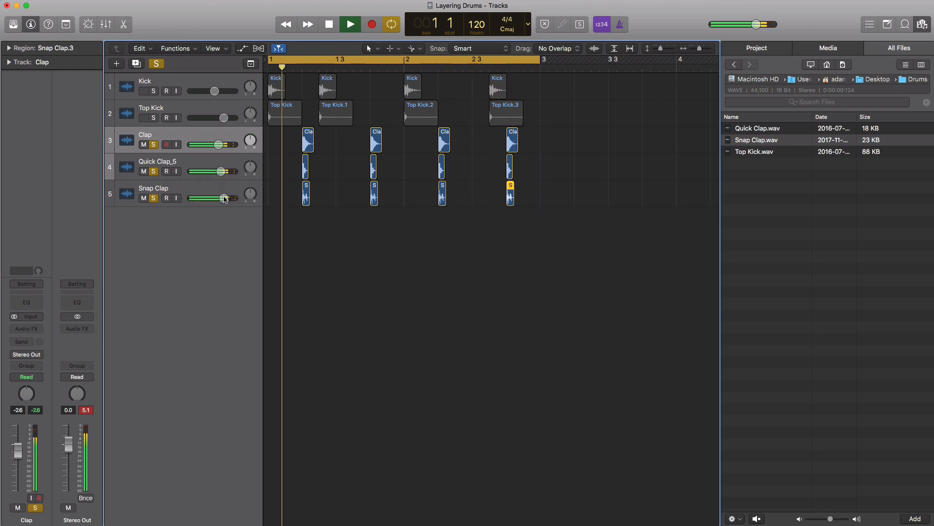
drag(218, 150, 217, 150)
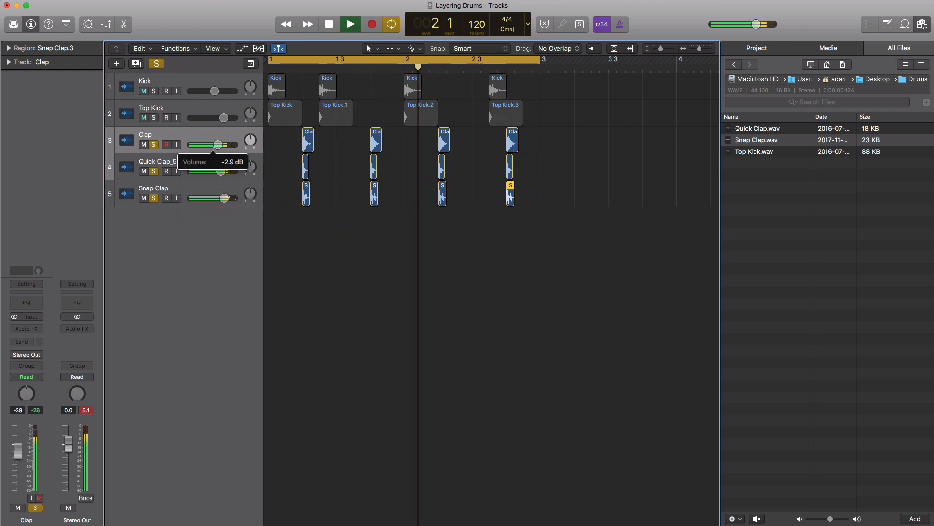
drag(224, 198, 215, 198)
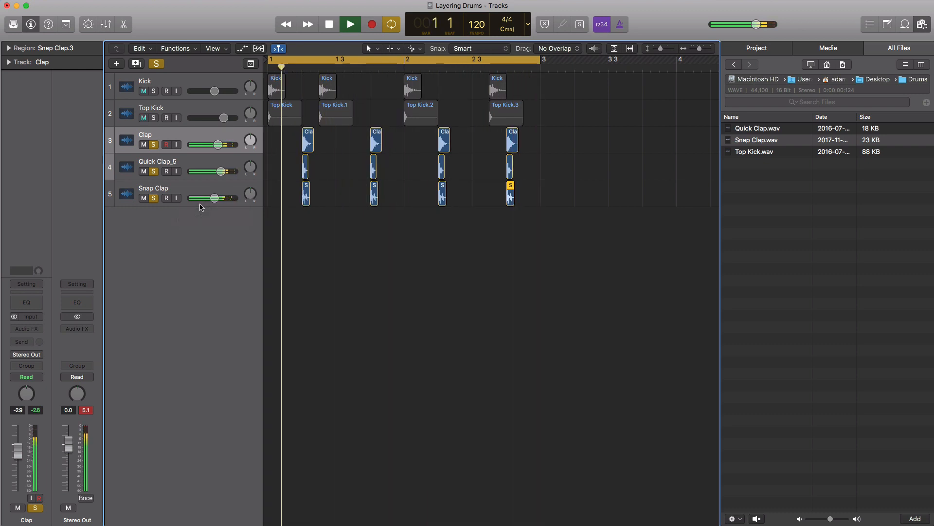
key(space)
- Play the clap layers with Snap Clap's solo off and then on to compare them
click(152, 200)
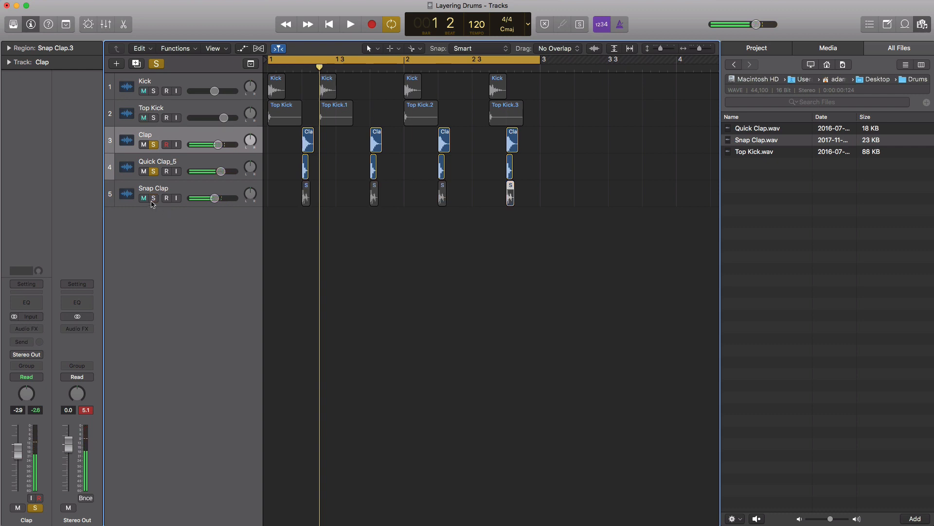
key(space)
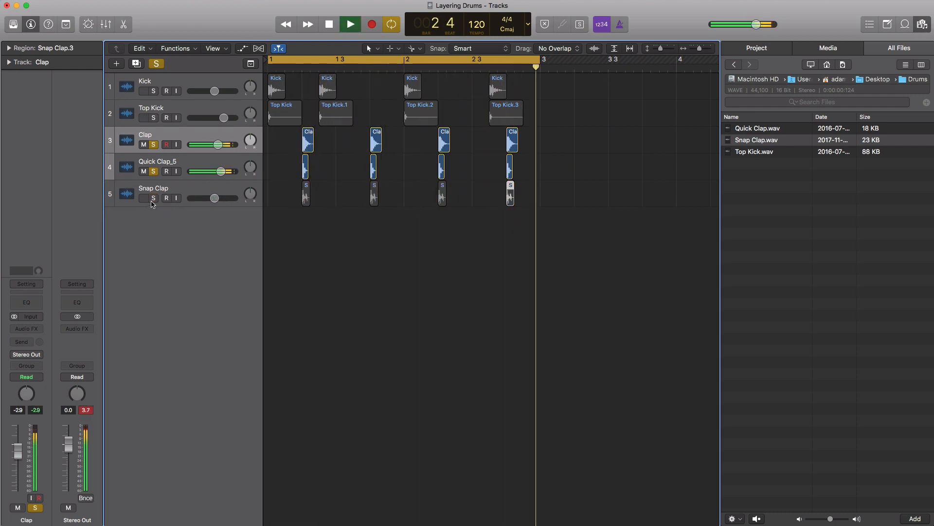
click(152, 200)
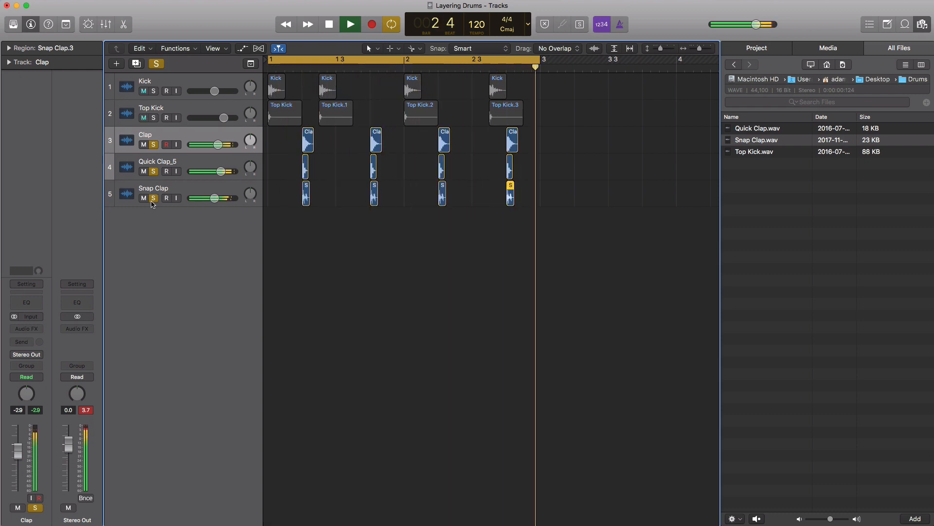
- Group the Clap, Quick Clap and Snap Clap tracks into a Summing Stack
click(183, 185)
drag(188, 164, 187, 143)
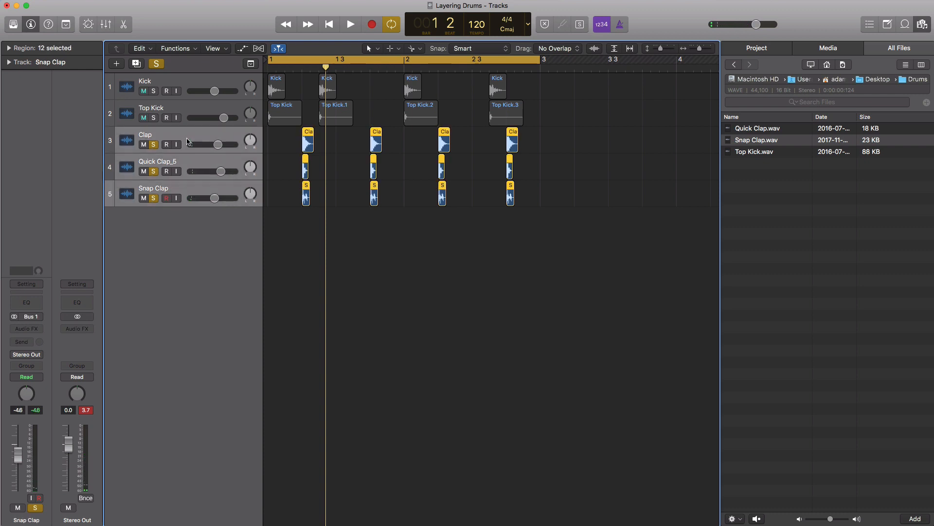
right_click(187, 141)
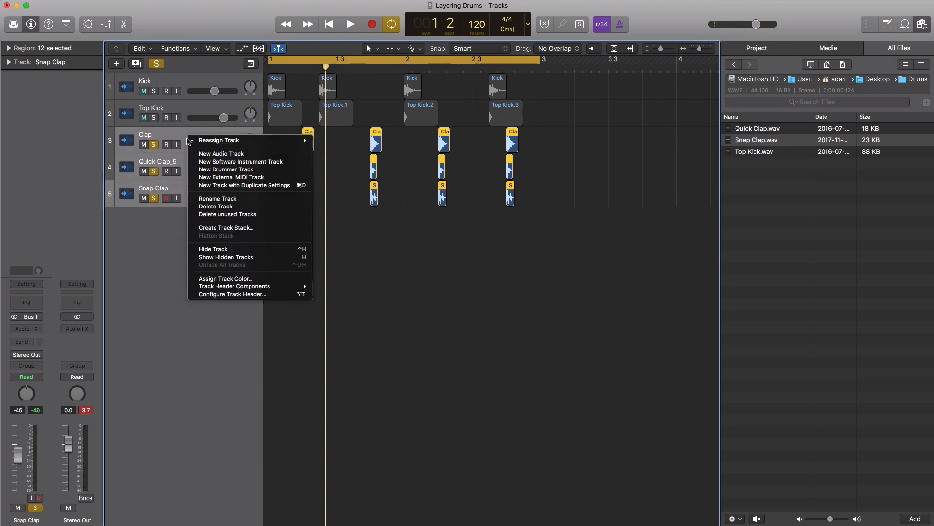
click(227, 228)
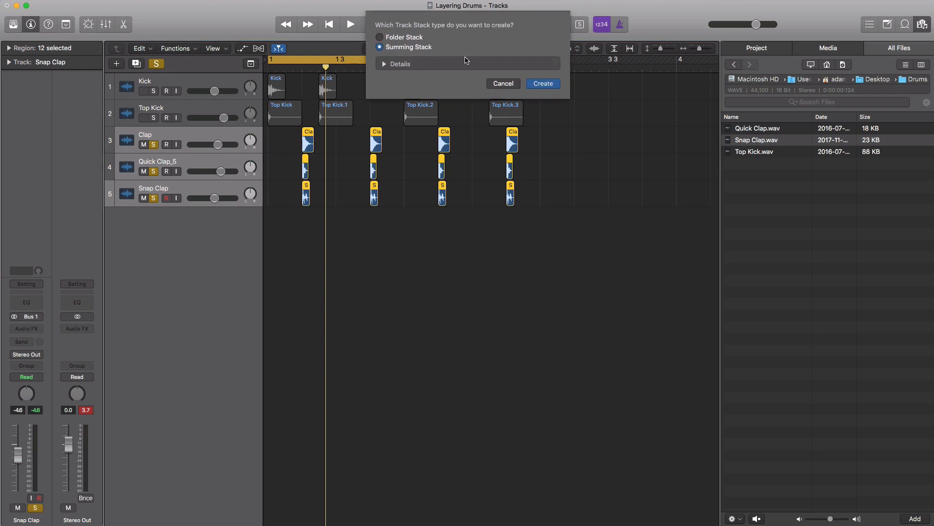
click(544, 85)
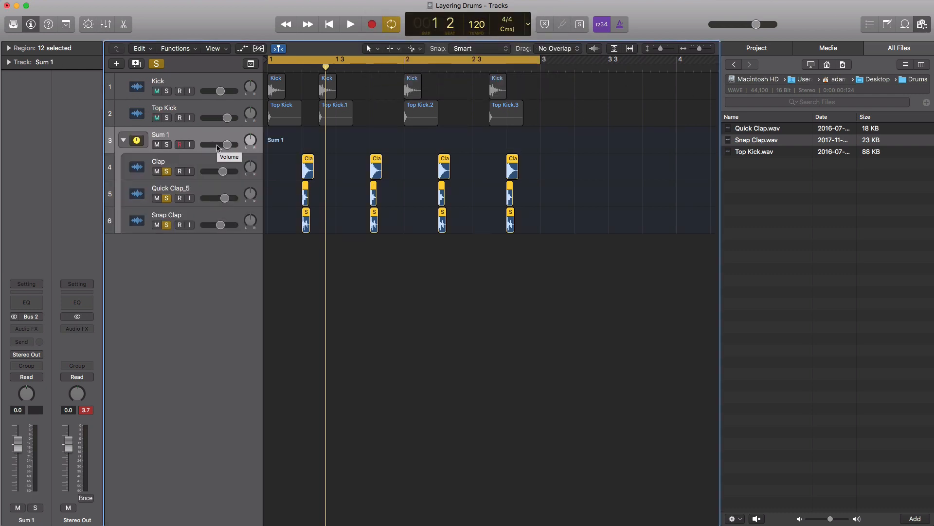
- Insert the stereo PlatinumVerb reverb on the Sum 1 stack
click(199, 142)
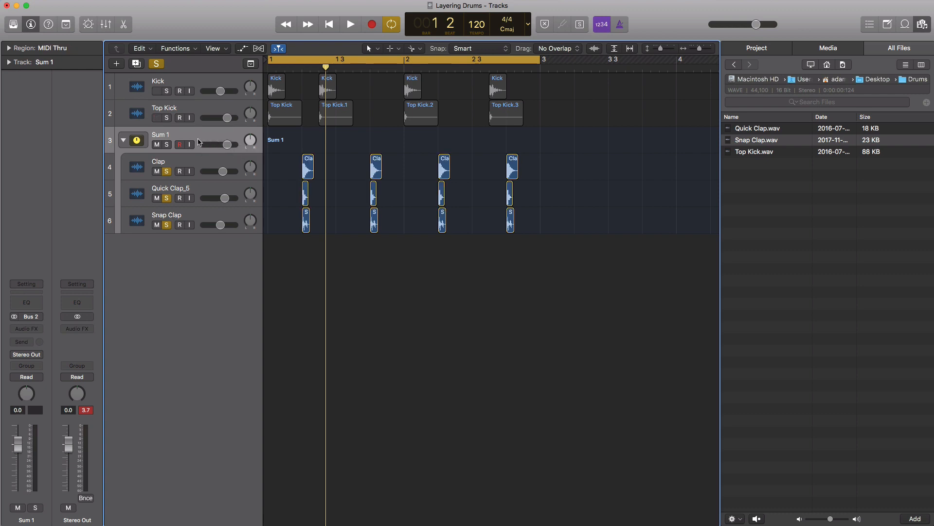
click(36, 331)
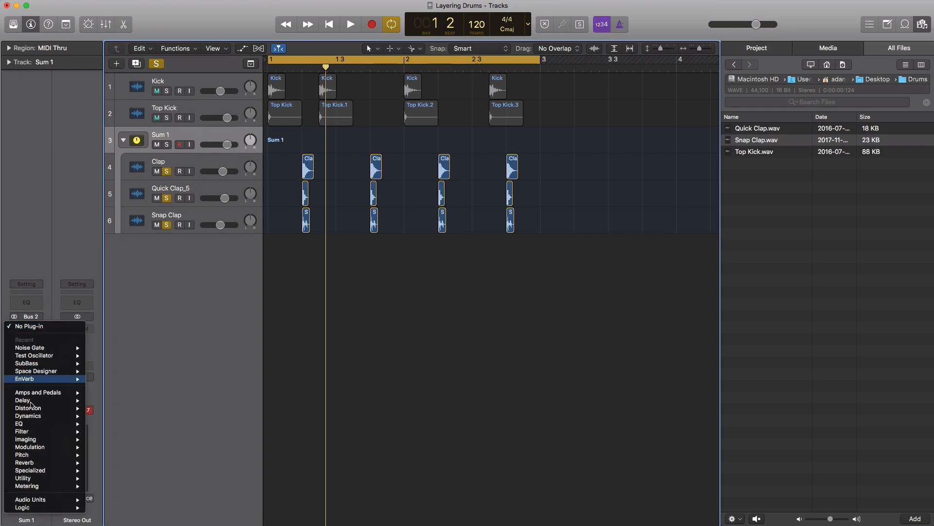
mouse_move(48, 381)
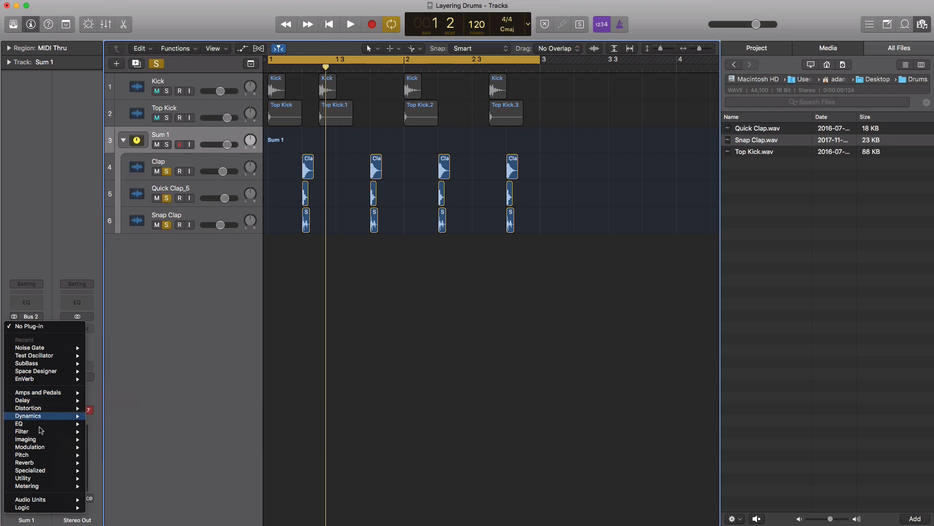
mouse_move(47, 464)
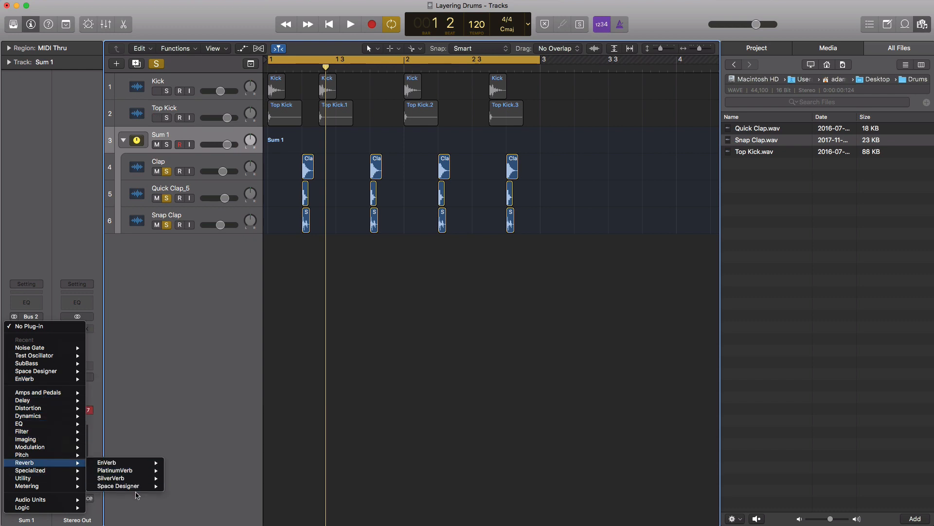
mouse_move(146, 470)
click(181, 470)
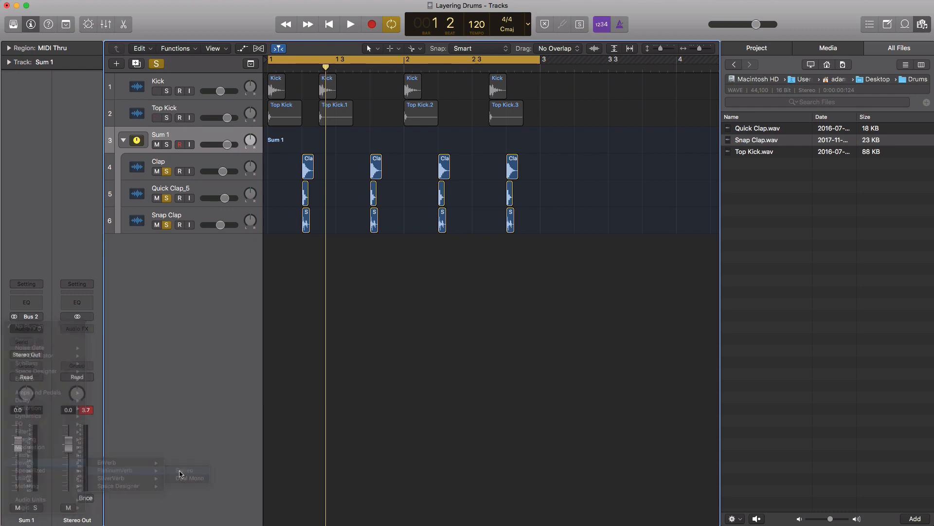
- While the claps play, set PlatinumVerb's Dry to 100%, Wet to 2% and Reverb Time to 1.55 sec, and close the plug-in
key(space)
drag(225, 32, 409, 138)
drag(431, 244, 431, 196)
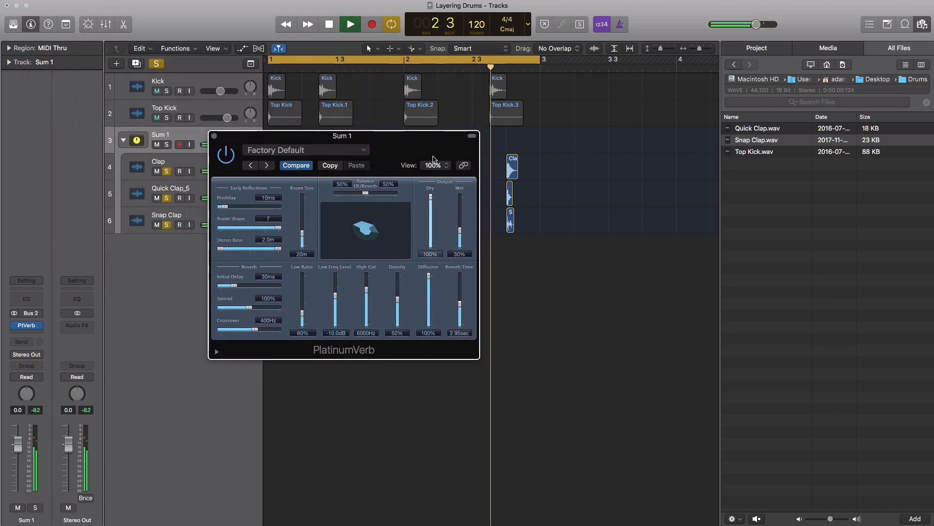
drag(462, 248, 459, 250)
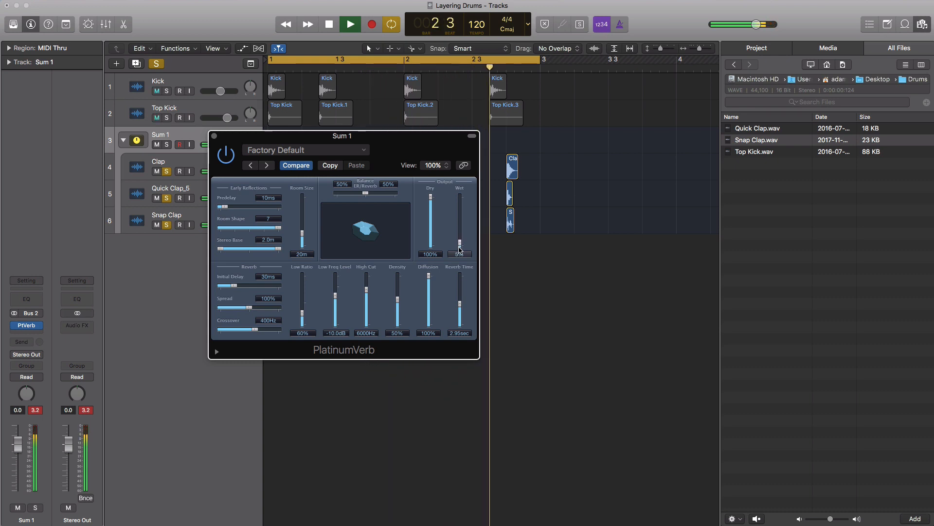
drag(461, 305, 460, 318)
drag(460, 246, 460, 249)
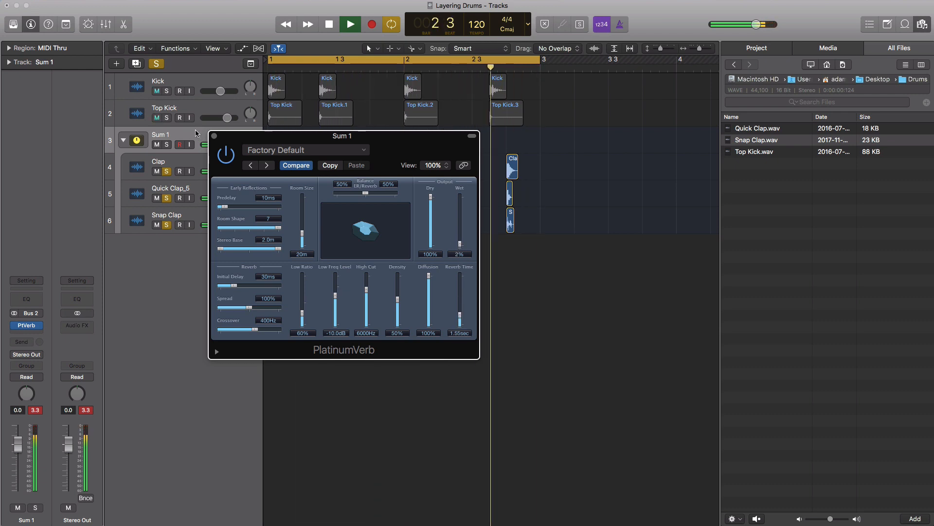
key(space)
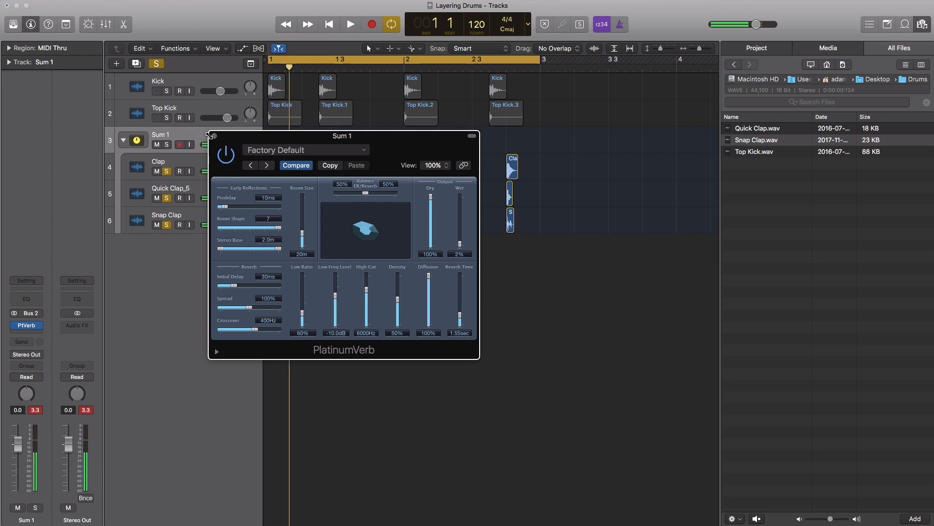
click(215, 136)
key(space)
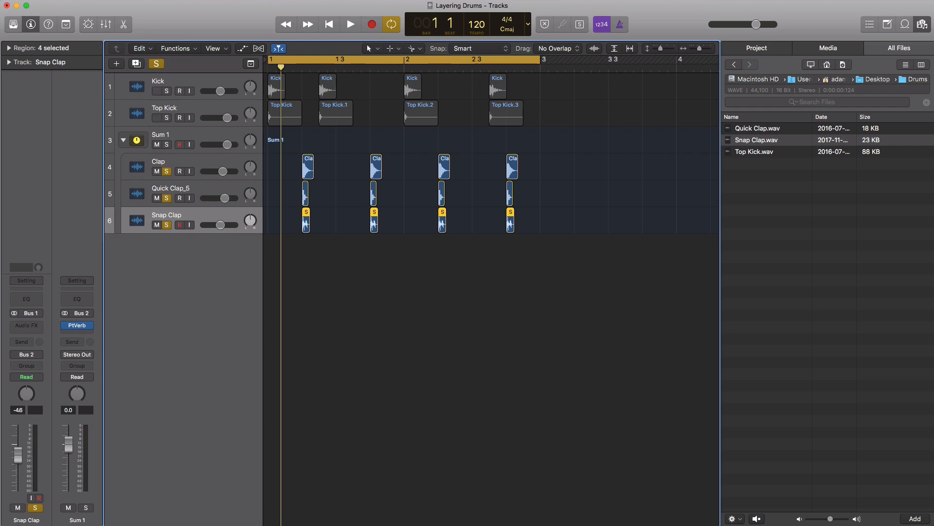
- Create one new audio track with Bus 5 as its input
click(120, 68)
click(424, 104)
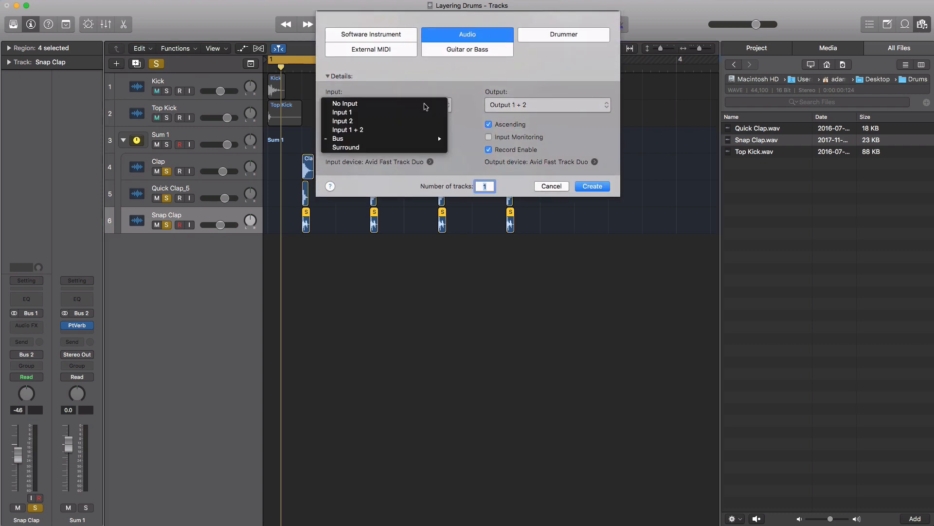
mouse_move(412, 138)
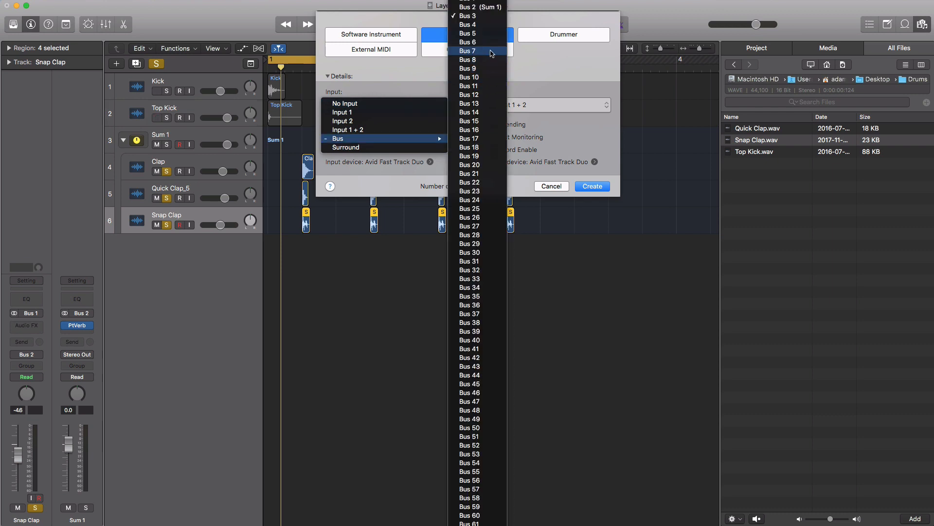
click(490, 33)
click(595, 188)
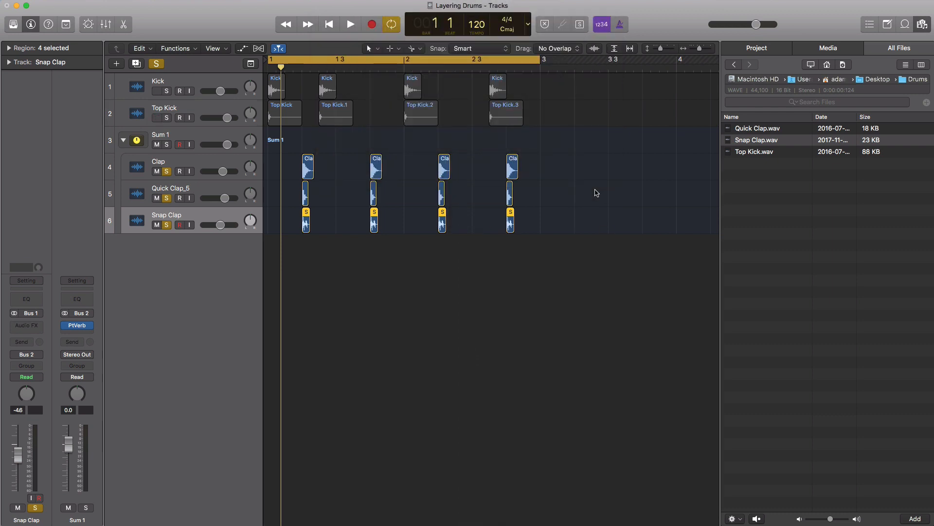
- Insert a stereo Test Oscillator on the new Audio 6 track, move its window clear of the track headers and turn off the track's solo
click(26, 329)
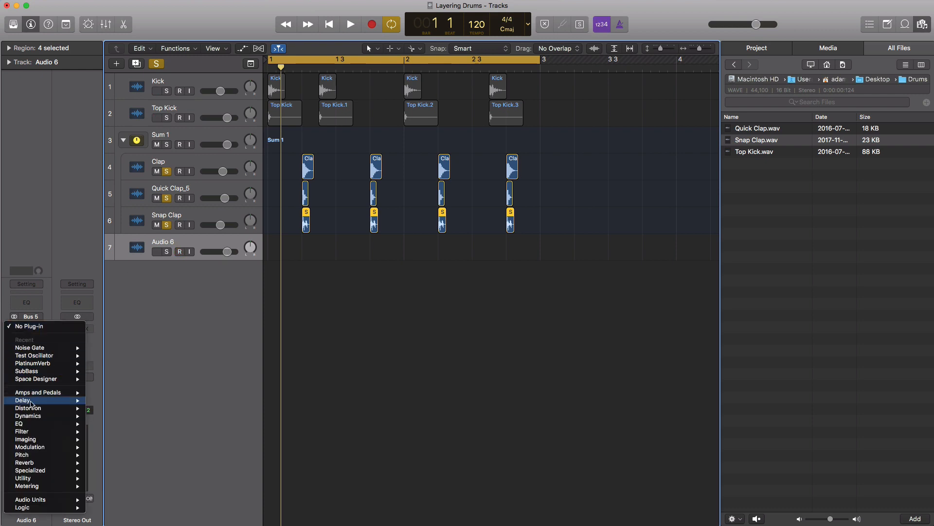
mouse_move(38, 481)
mouse_move(107, 493)
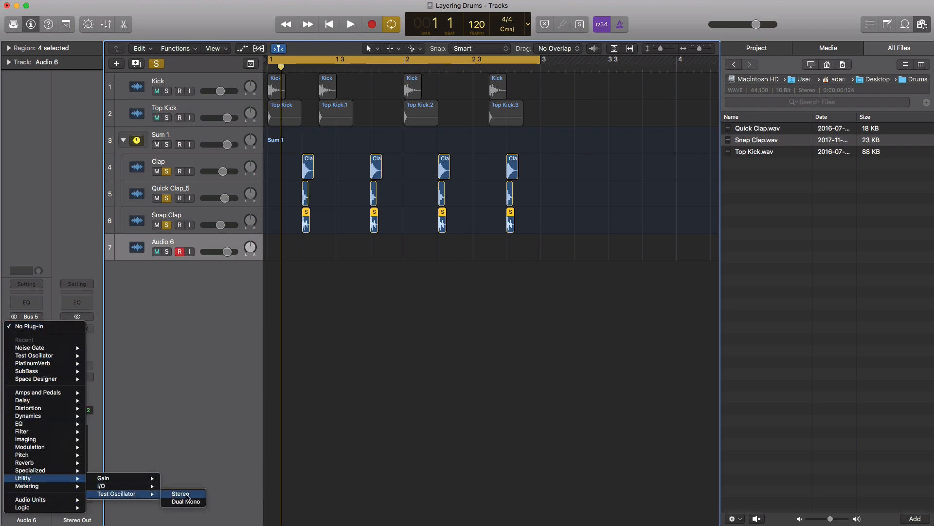
click(188, 495)
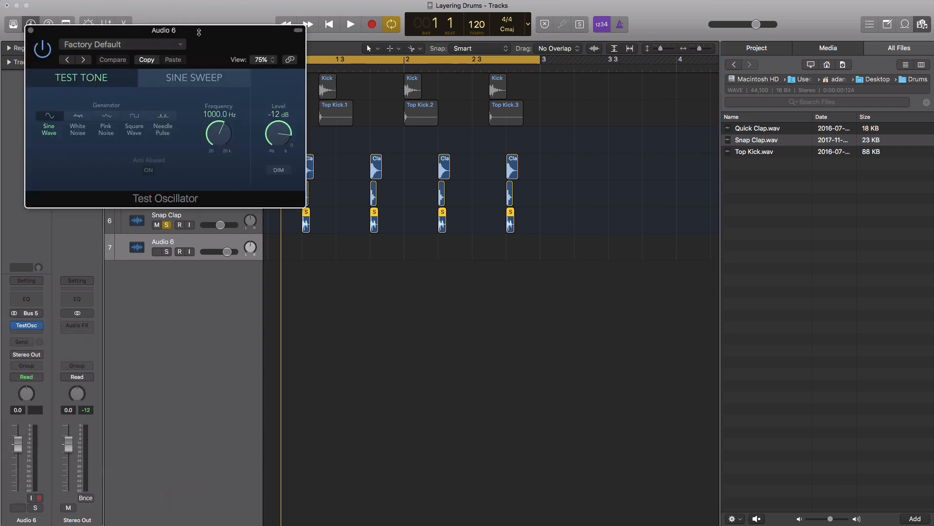
drag(199, 32, 492, 137)
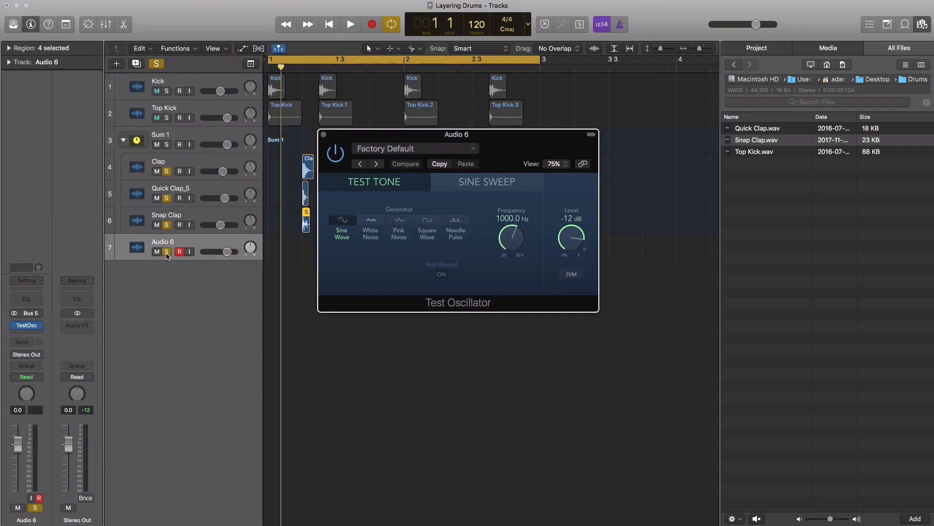
click(167, 256)
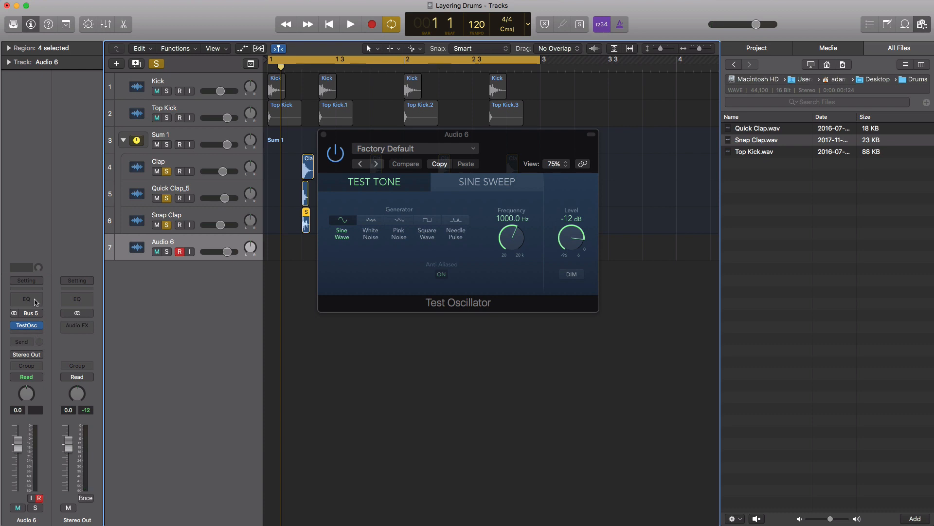
- Add a stereo Noise Gate after the Test Oscillator on Audio 6, leaving only the gate's window open below the tracks
click(35, 336)
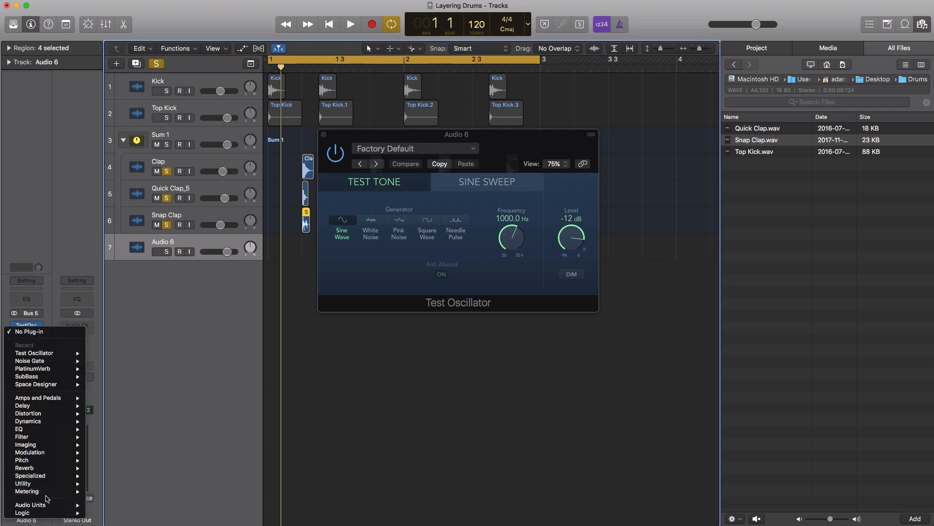
mouse_move(49, 421)
mouse_move(119, 477)
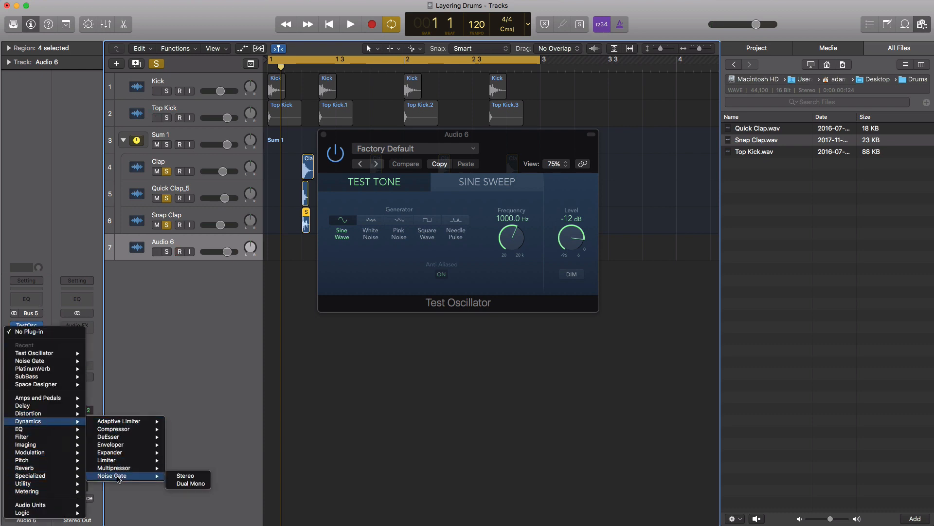
click(187, 476)
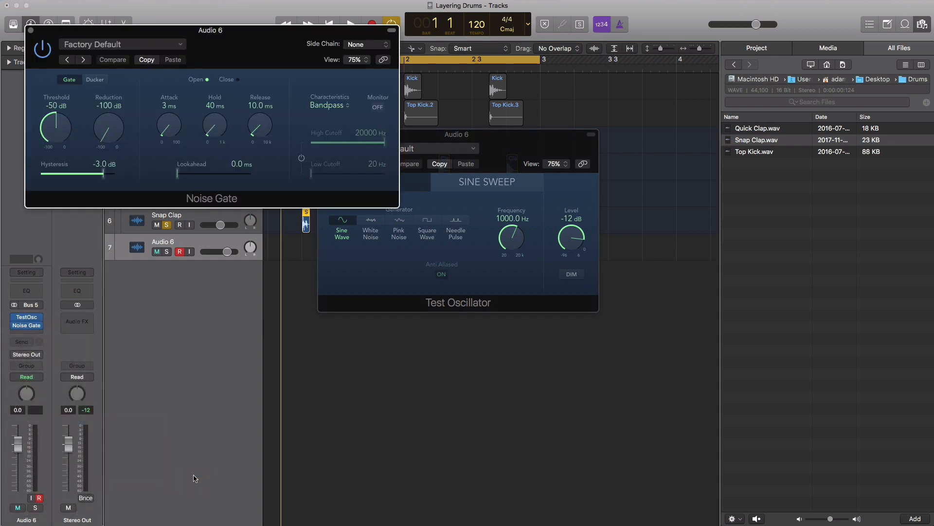
drag(219, 61, 421, 282)
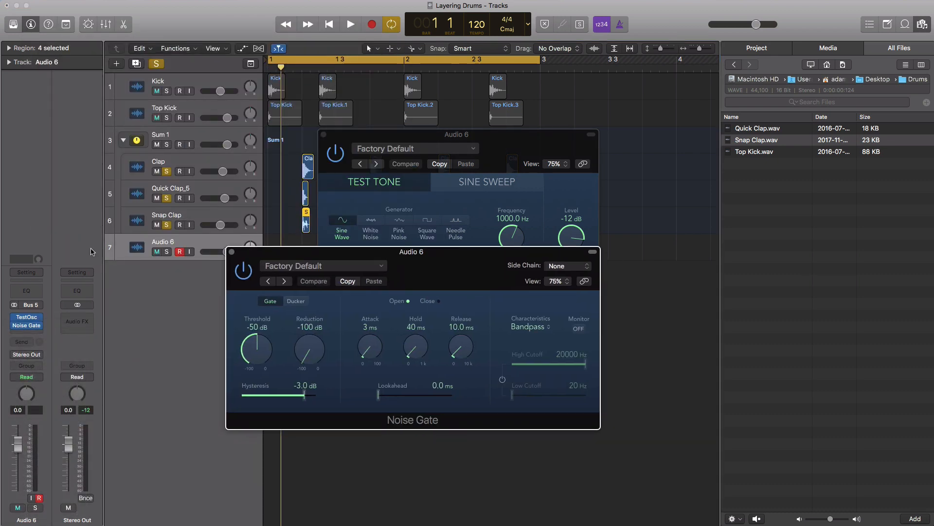
click(324, 135)
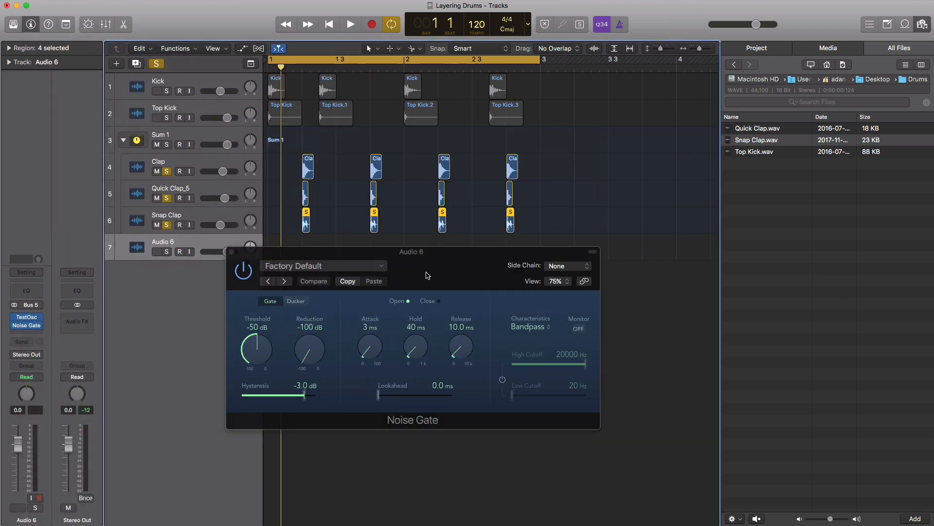
drag(467, 269, 428, 285)
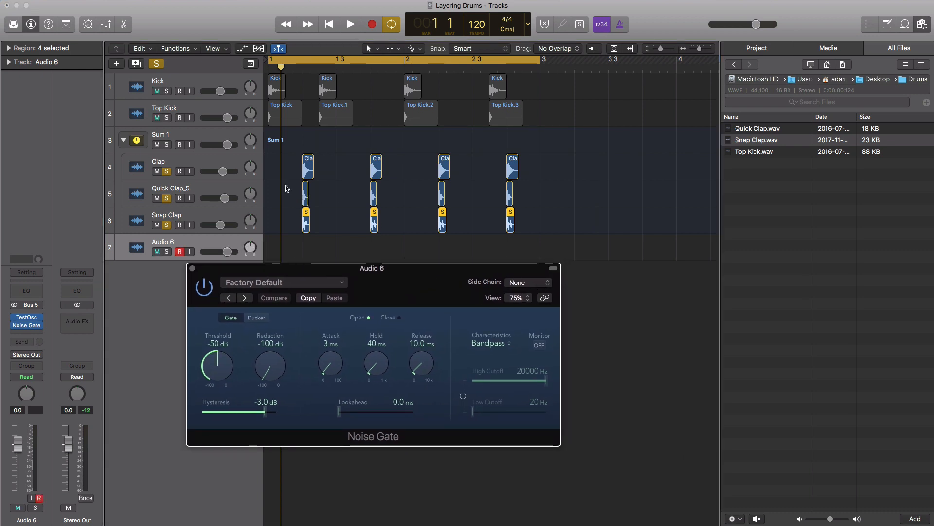
- Set the Noise Gate's side chain to Clap (Audio 2) and play Audio 6 soloed together with the claps
click(538, 285)
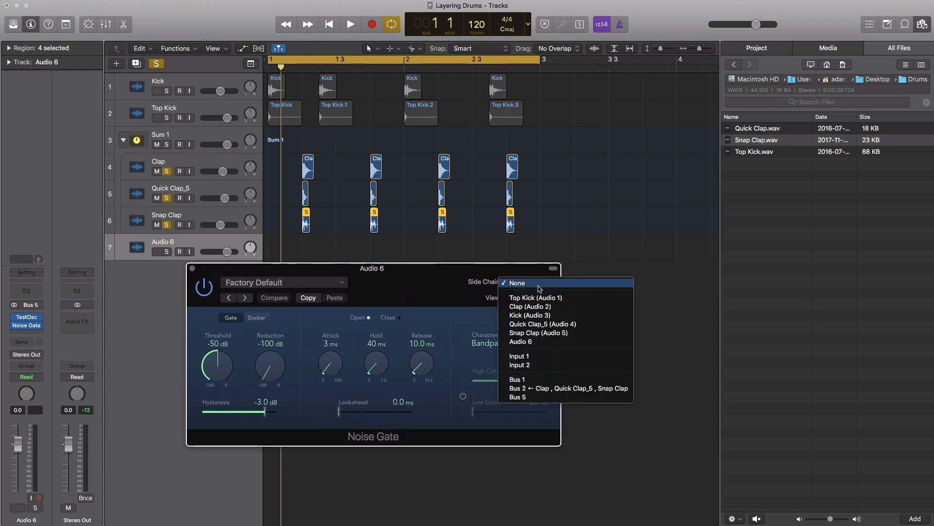
click(538, 307)
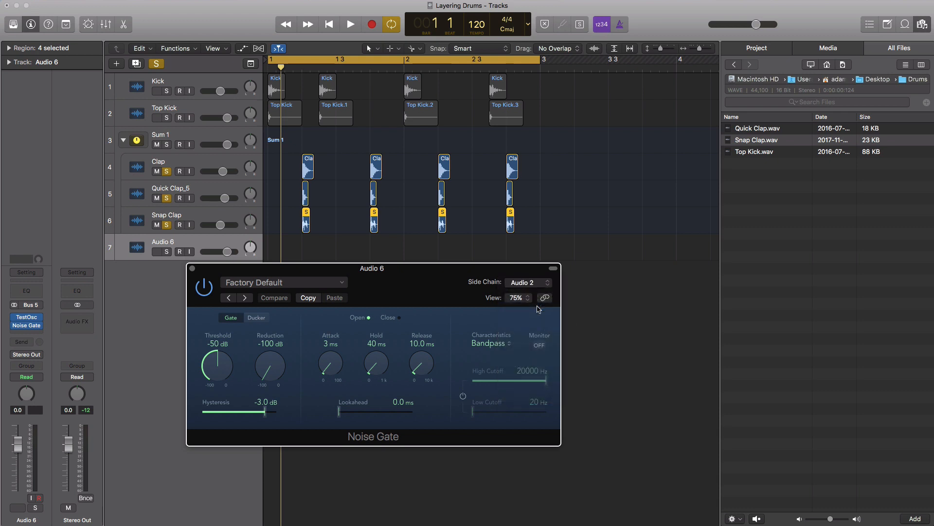
click(166, 252)
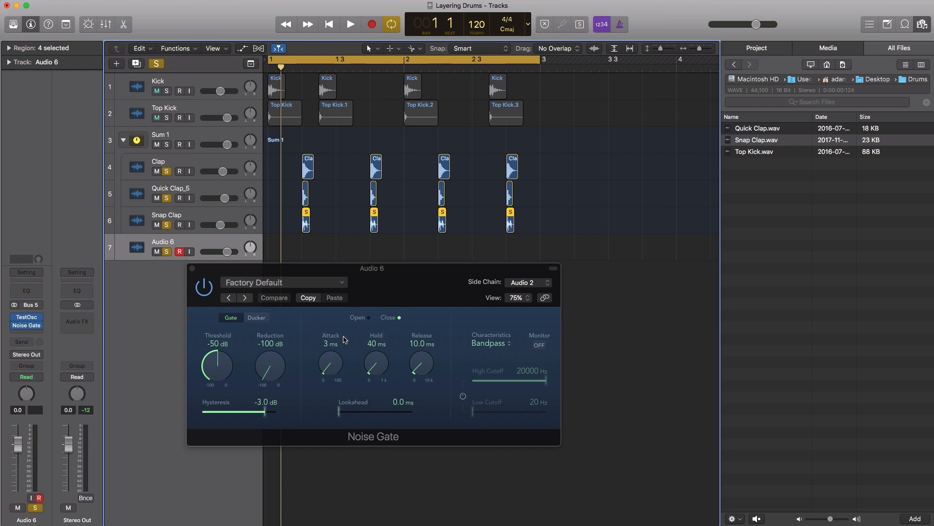
key(space)
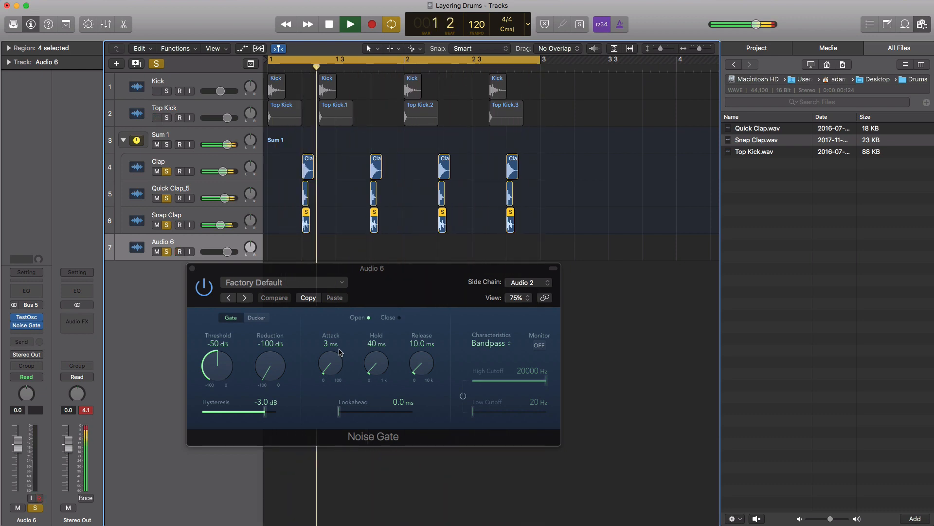
key(space)
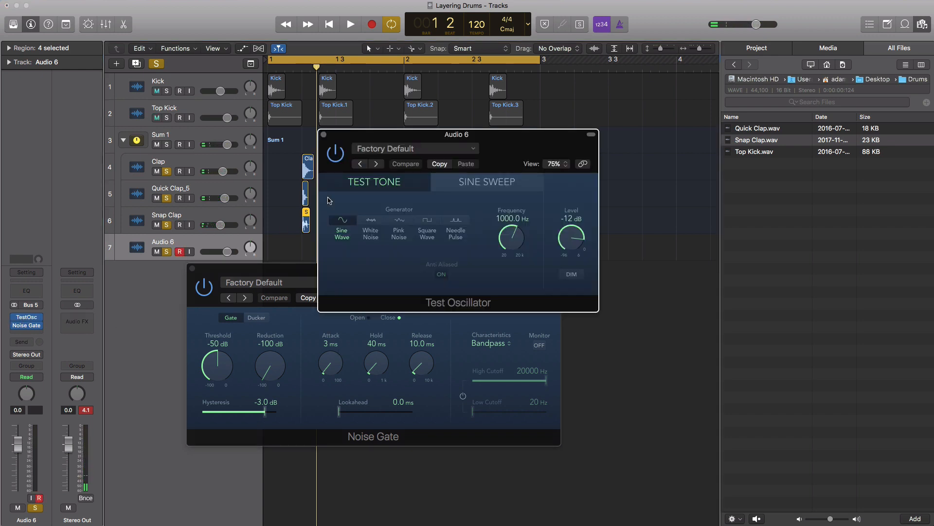
- Tune the Noise Gate to 0 ms attack, 0 ms hold and 24 ms release while playing the gated tone with the claps
drag(440, 138, 702, 84)
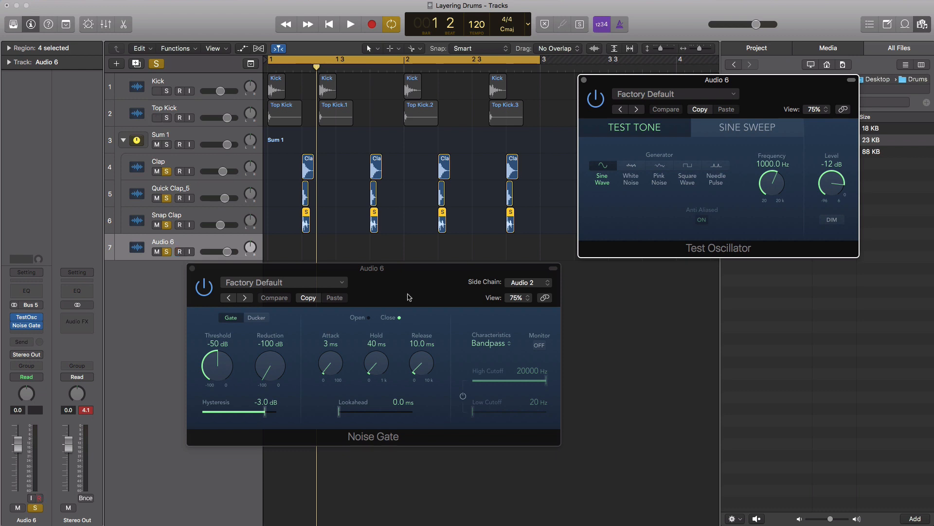
key(space)
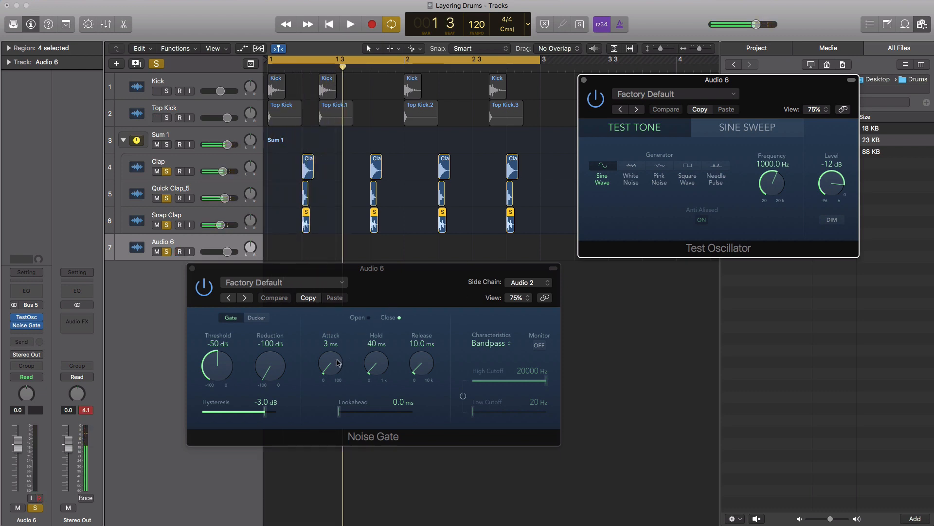
drag(339, 363, 341, 373)
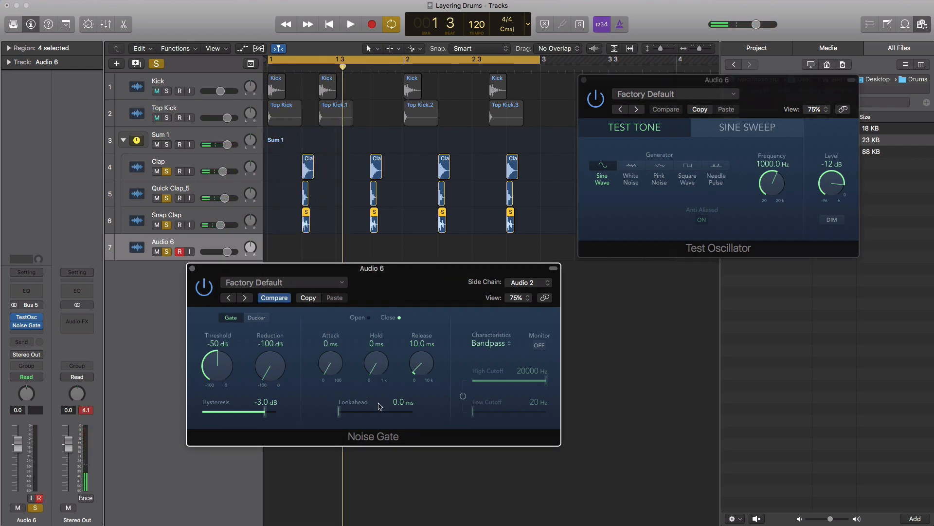
scroll(423, 358, up, 5)
key(space)
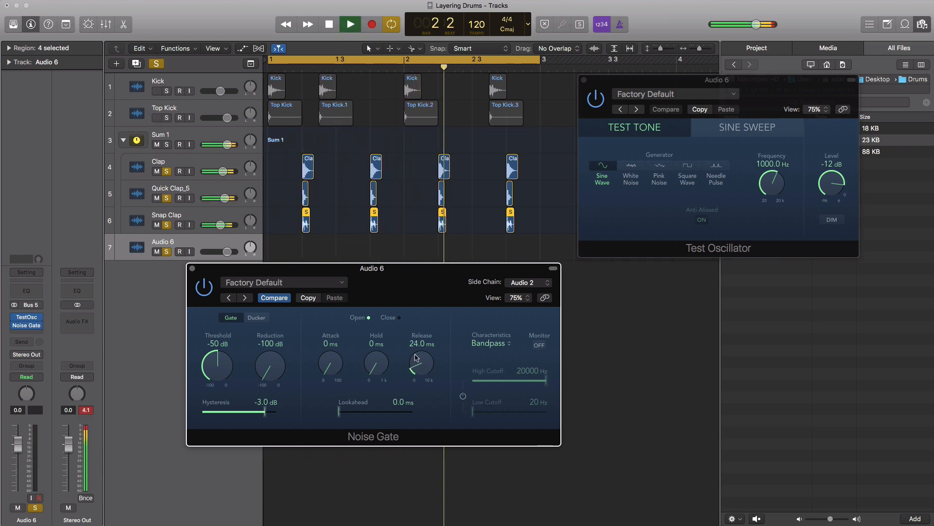
key(space)
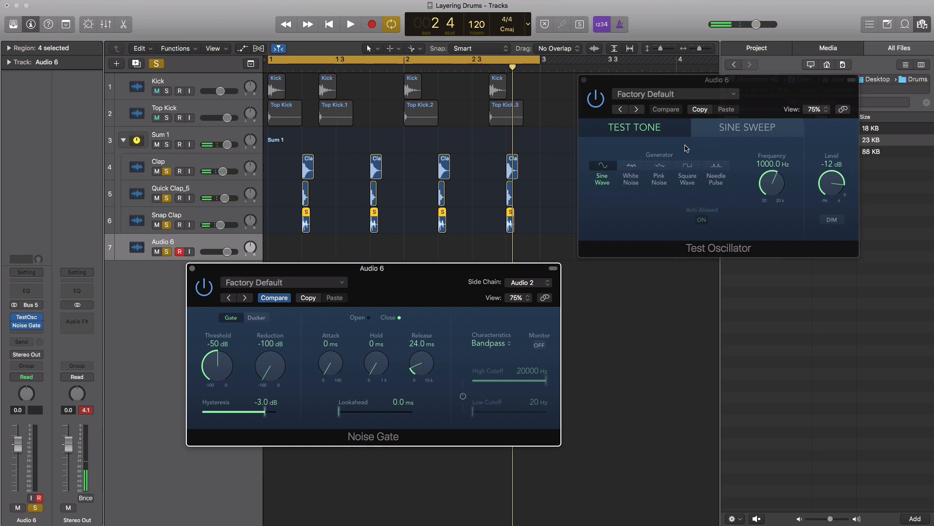
- Switch the Test Oscillator's generator to White Noise
click(632, 168)
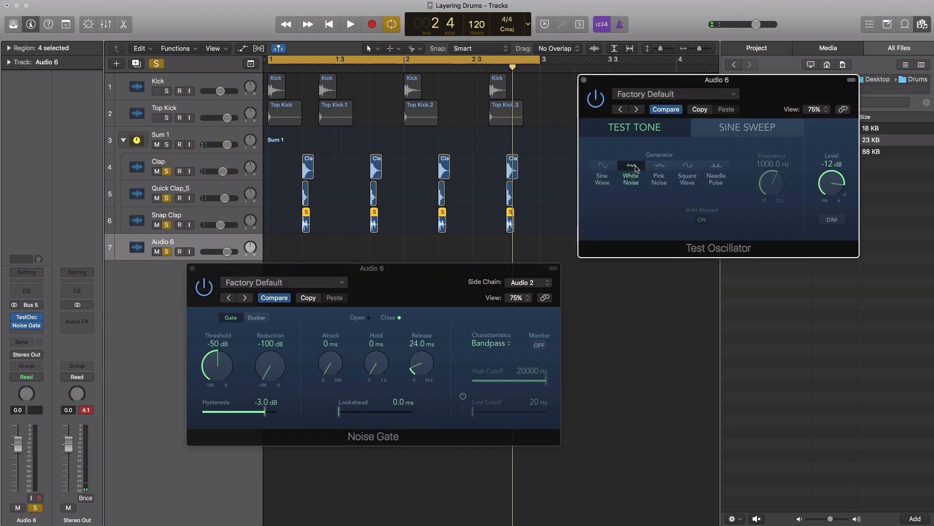
- Play the gated white noise with the claps and lower Audio 6's volume to about -18 dB
key(space)
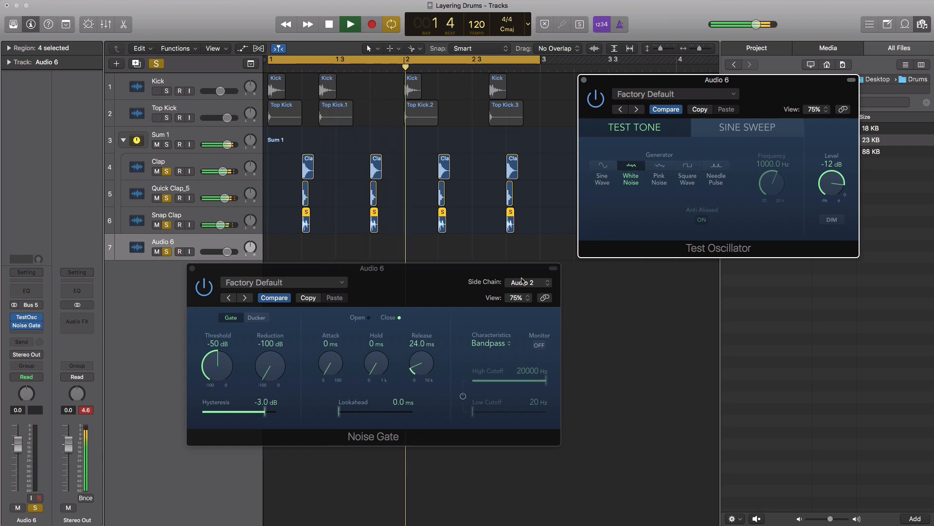
key(space)
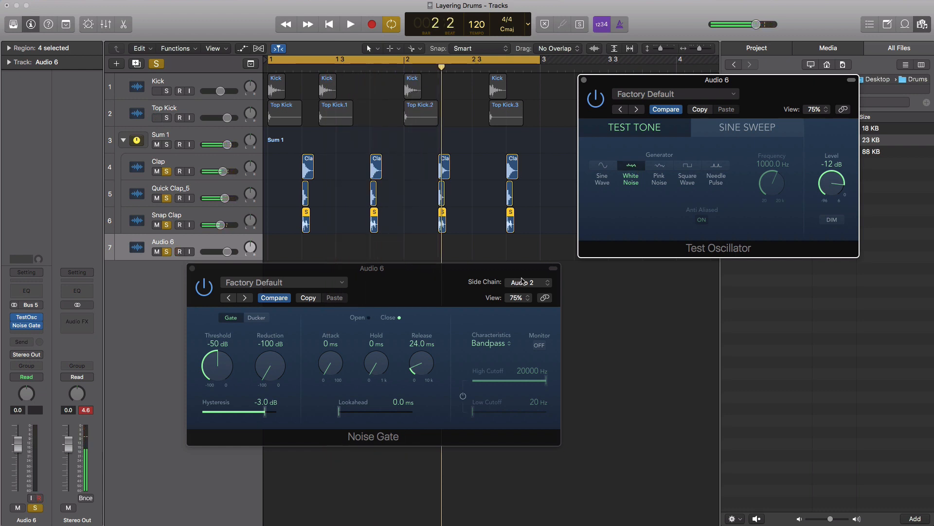
key(space)
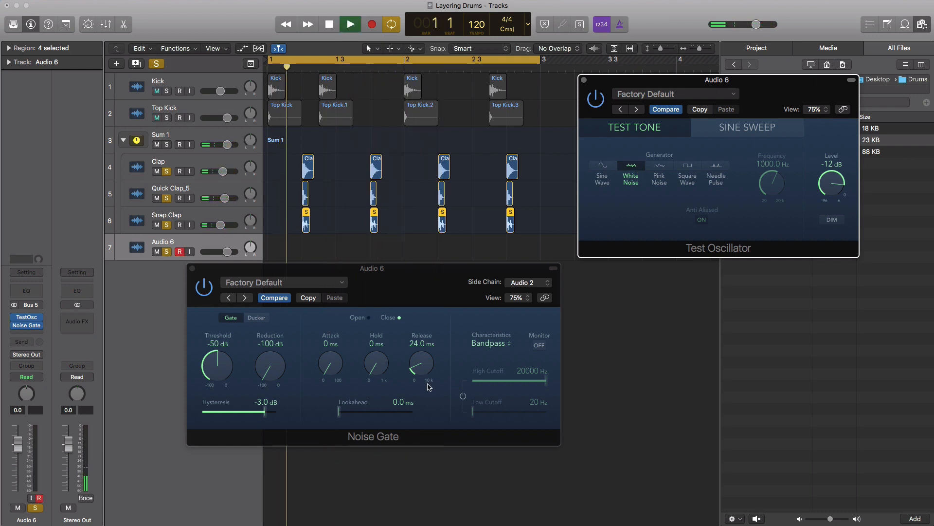
drag(230, 255, 220, 255)
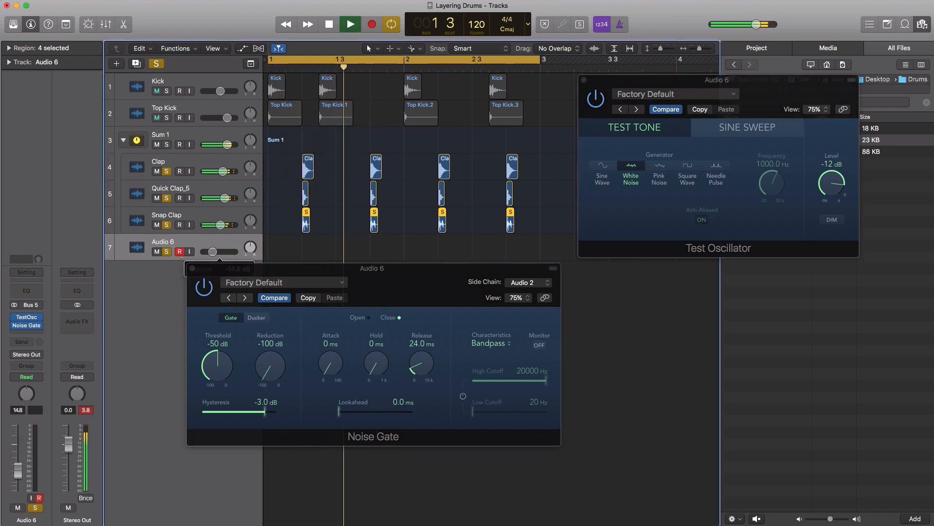
- Set the Noise Gate's release to 78.7 ms, hold to 10 ms and threshold to -24 dB during playback
click(422, 366)
drag(422, 365, 428, 335)
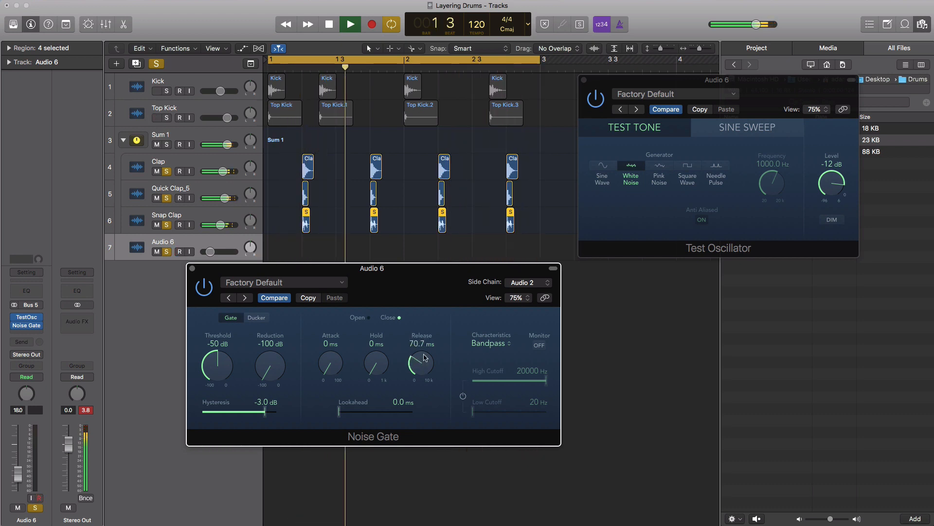
drag(374, 369, 373, 365)
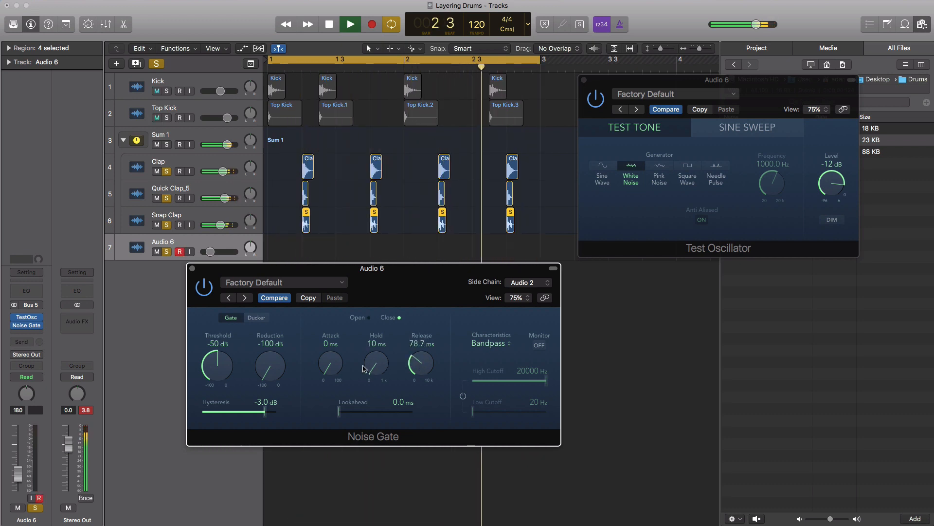
drag(215, 364, 216, 347)
key(space)
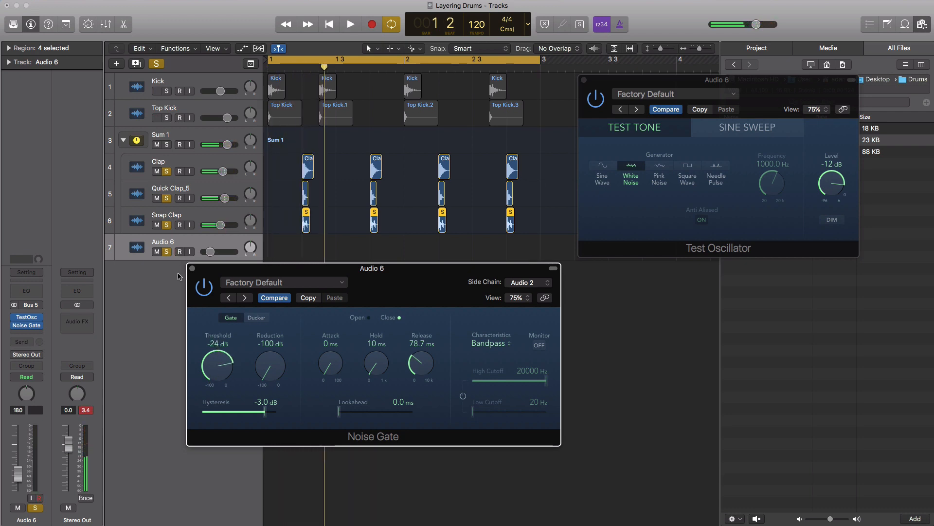
- Refine the Noise Gate to -7 dB threshold, 0 ms hold and 224.5 ms release, with Audio 6's volume at about -15.8 dB, while playing the loop
key(space)
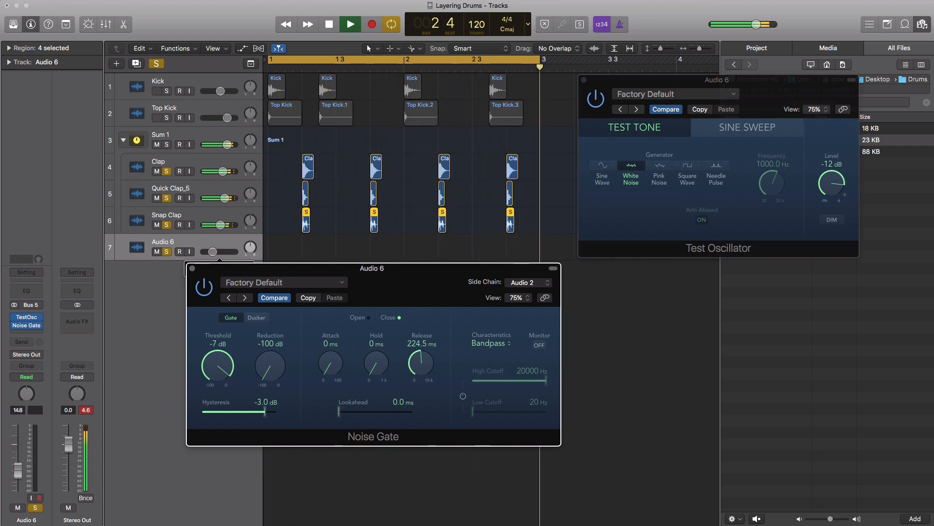
click(170, 261)
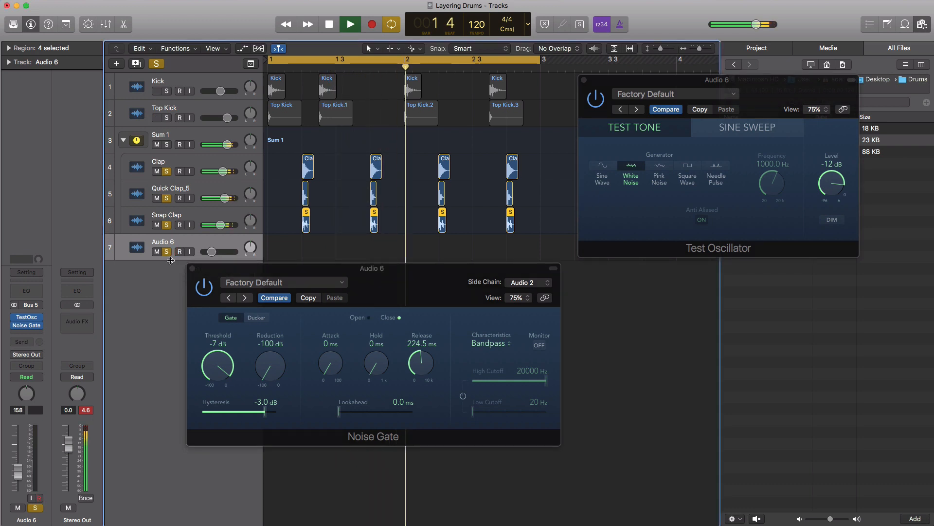
key(space)
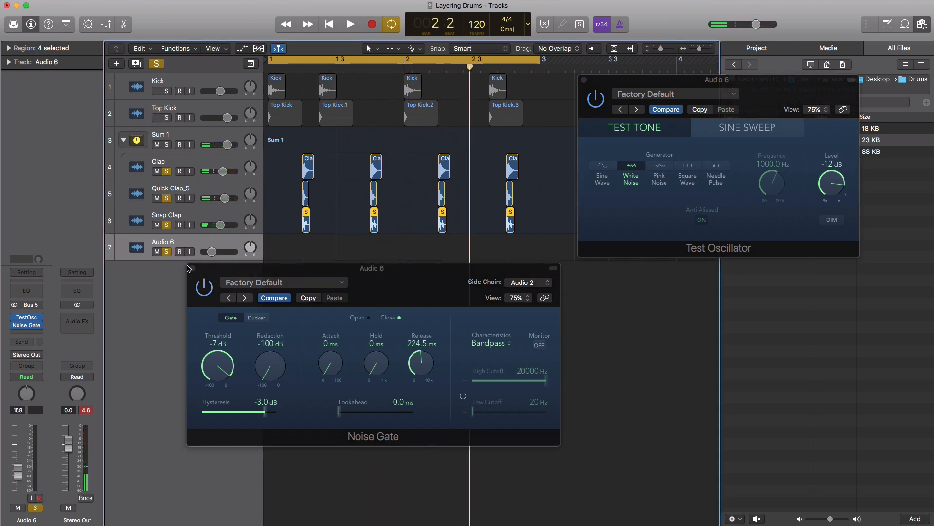
key(space)
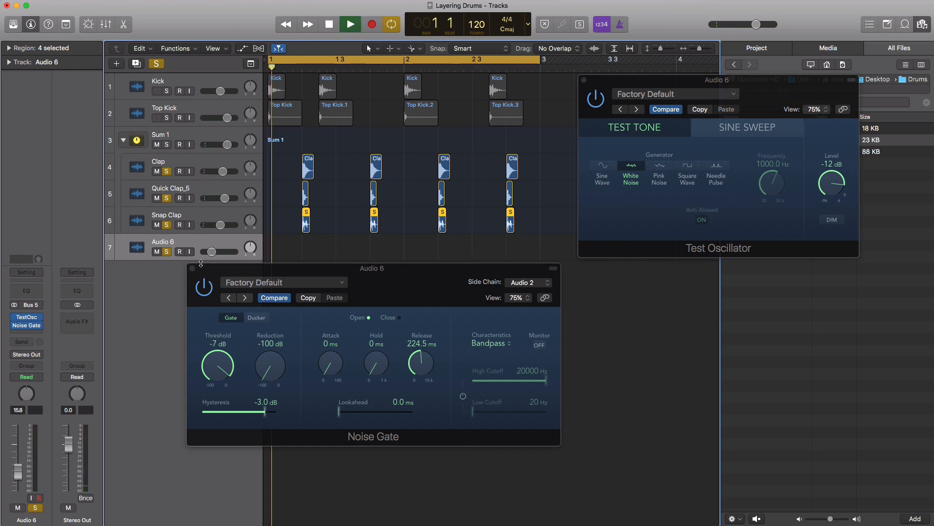
key(space)
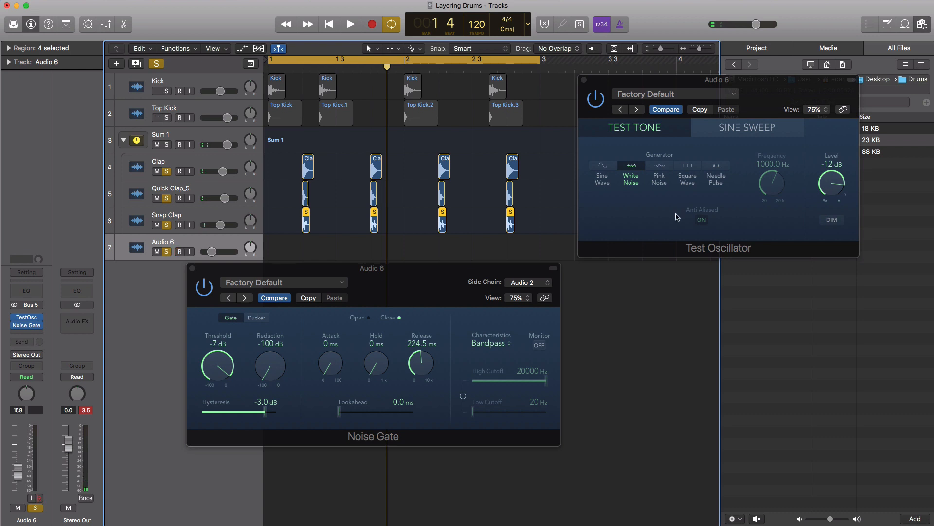
- Try Pink Noise as the Test Oscillator's generator and raise Audio 6's volume to about -11.6 dB during playback
click(660, 170)
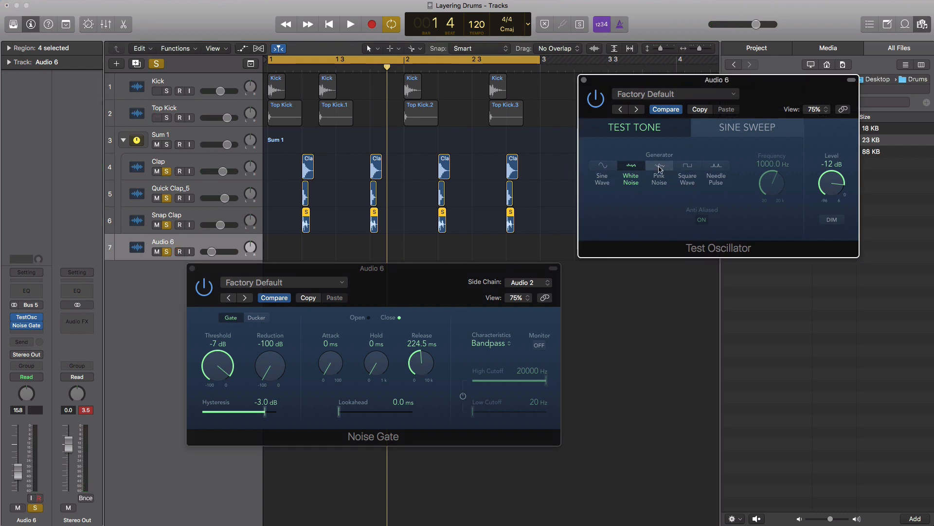
key(space)
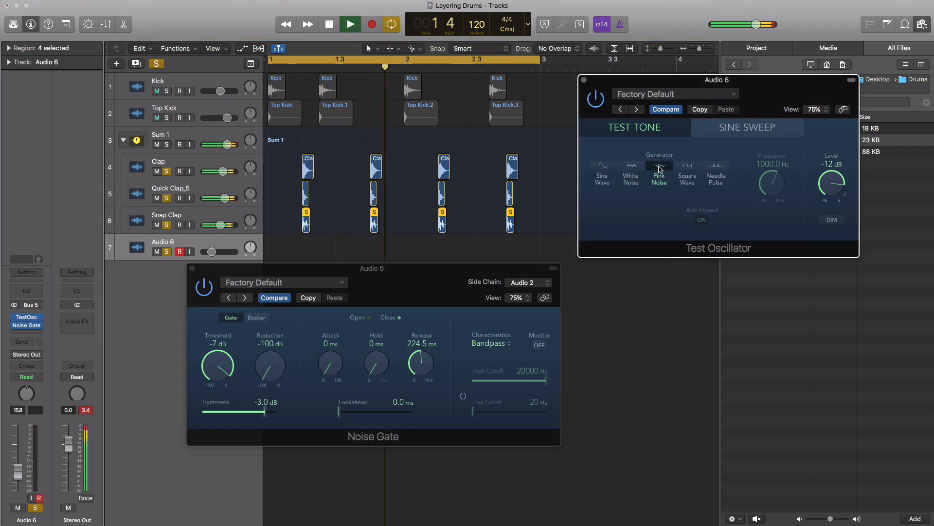
drag(211, 251, 215, 251)
key(space)
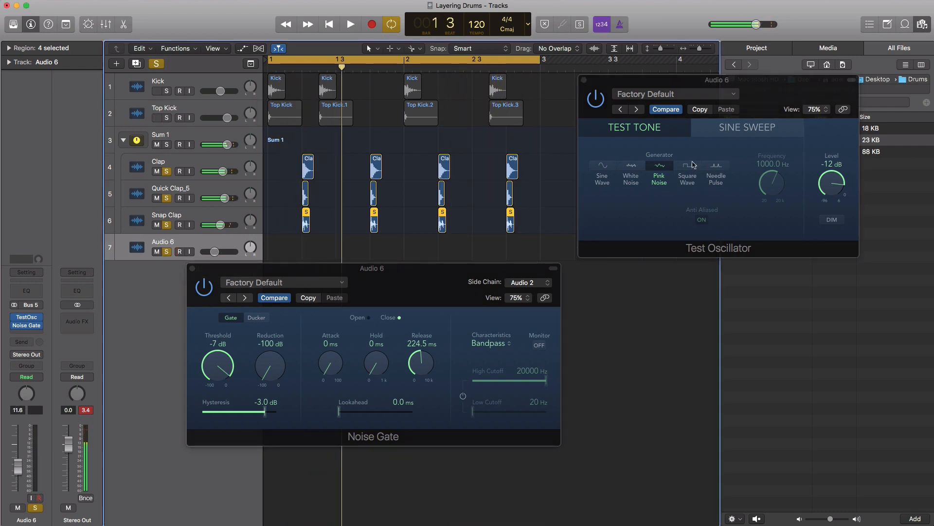
- Switch the Test Oscillator to Square Wave and tune its frequency to 220 Hz while playing the gated tone with the claps
click(685, 169)
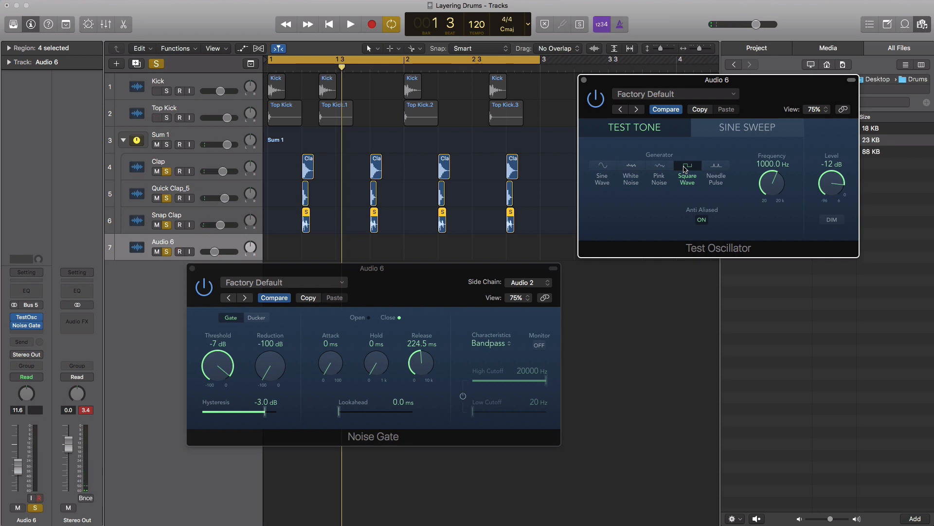
key(space)
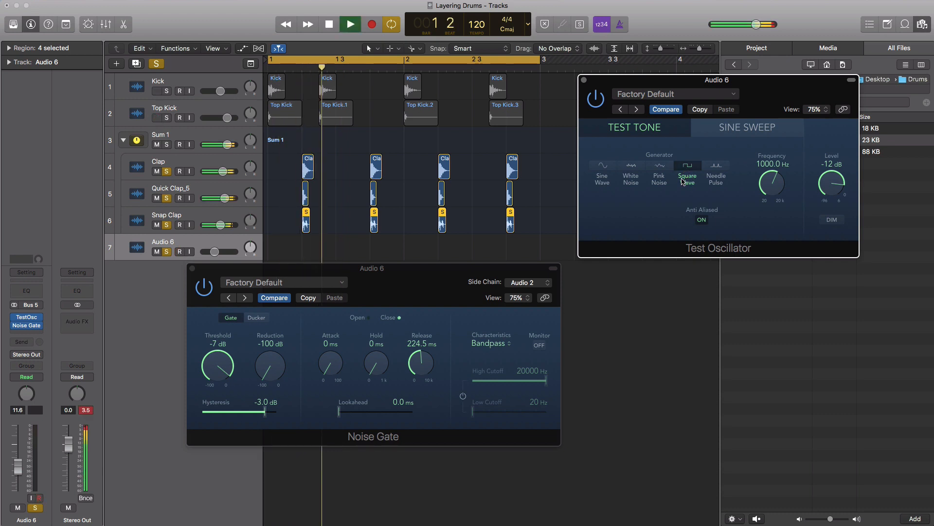
key(space)
drag(771, 188, 770, 208)
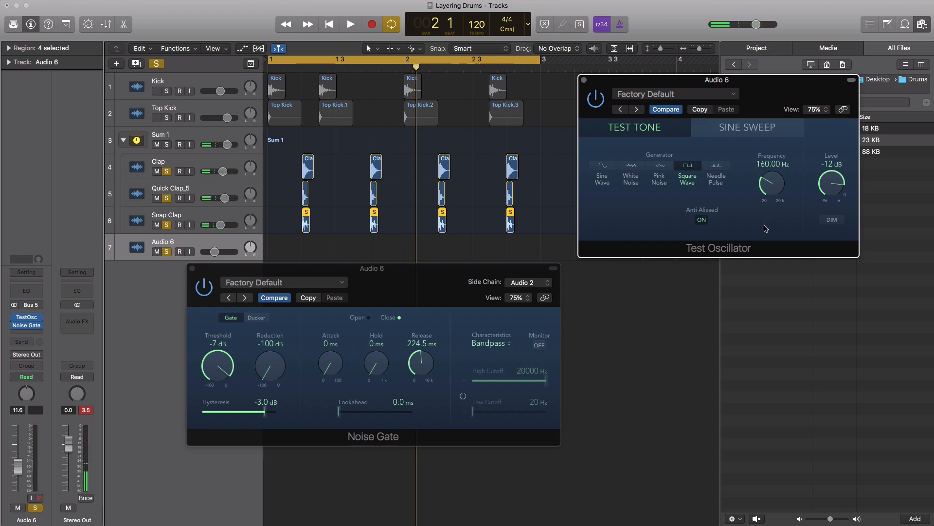
key(space)
mouse_move(766, 185)
mouse_down()
mouse_move(767, 203)
mouse_move(773, 138)
mouse_move(768, 180)
mouse_up()
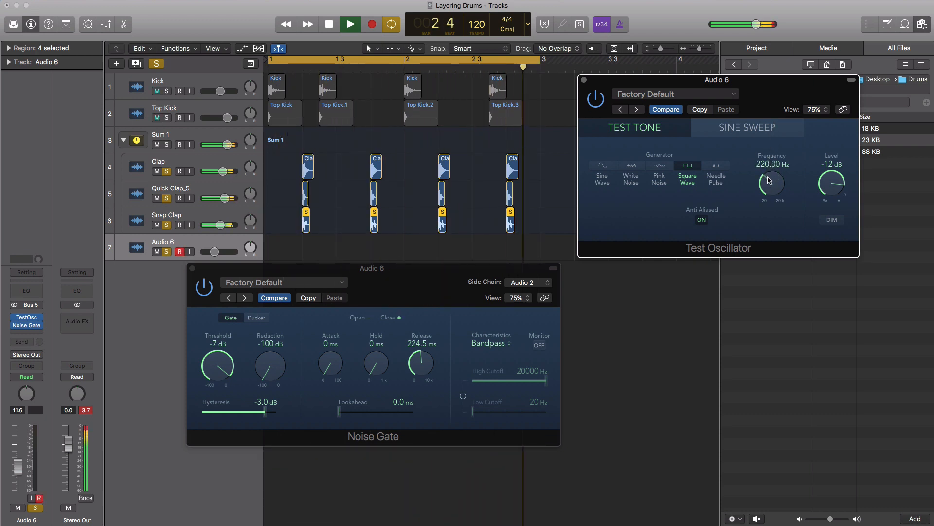
key(space)
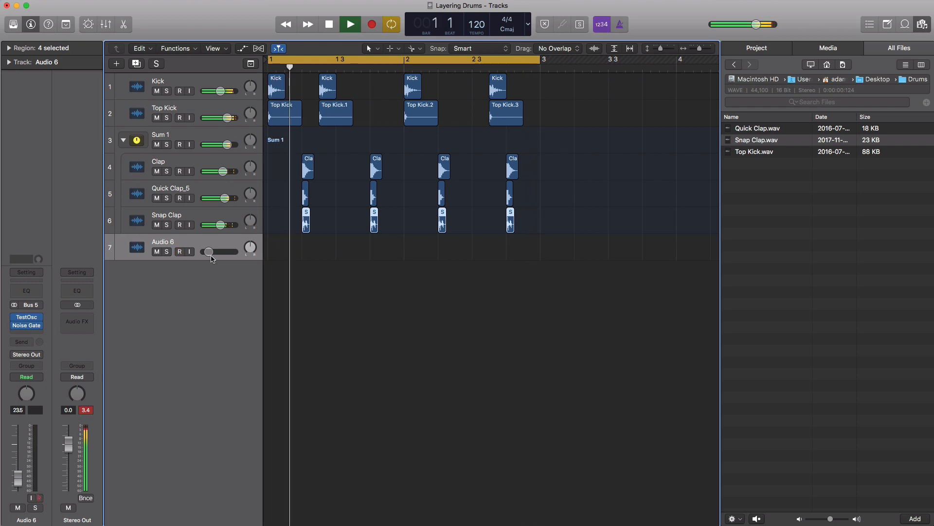
- Mute Audio 6, Snap Clap, Quick Clap_5 and Top Kick, and bypass the effects on Sum 1 and Kick
key(space)
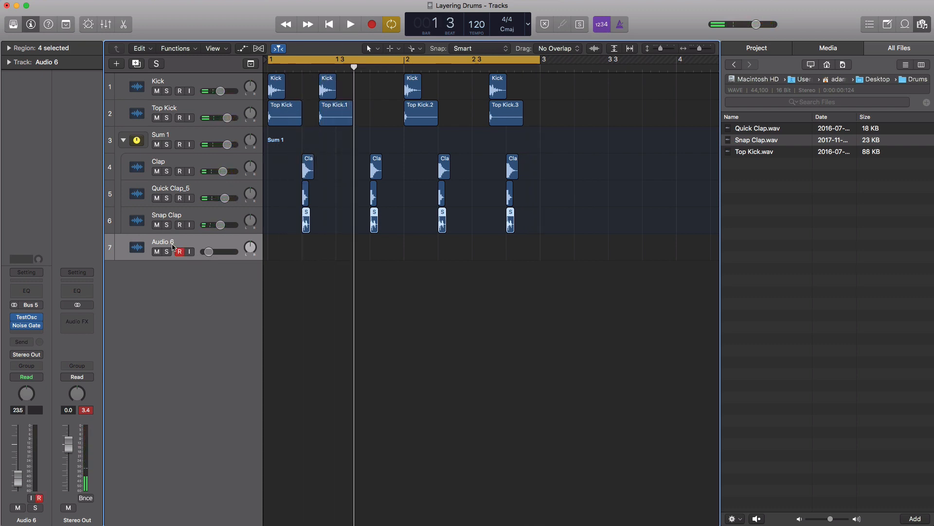
click(154, 252)
click(155, 226)
click(155, 200)
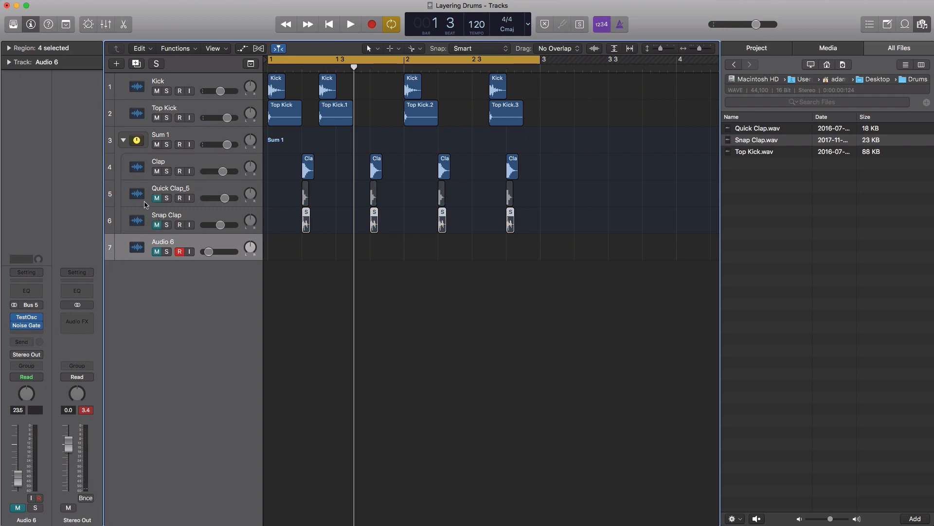
click(181, 135)
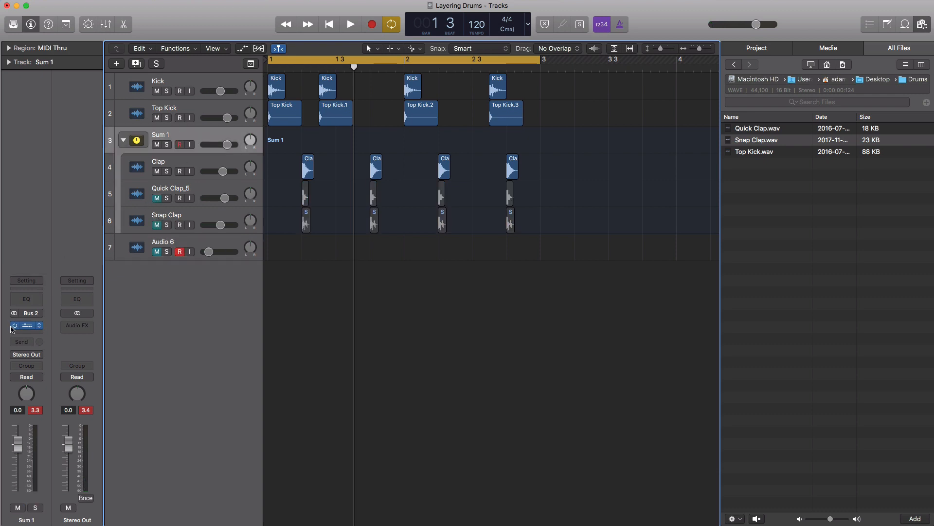
click(156, 118)
click(199, 86)
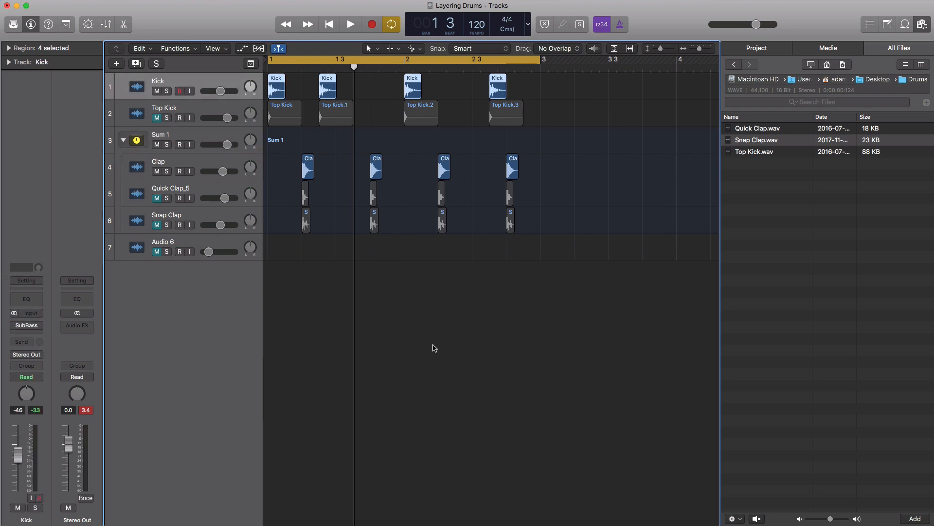
- Play the loop with only the original kick and clap, and replay it with Kick's SubBass re-enabled
key(space)
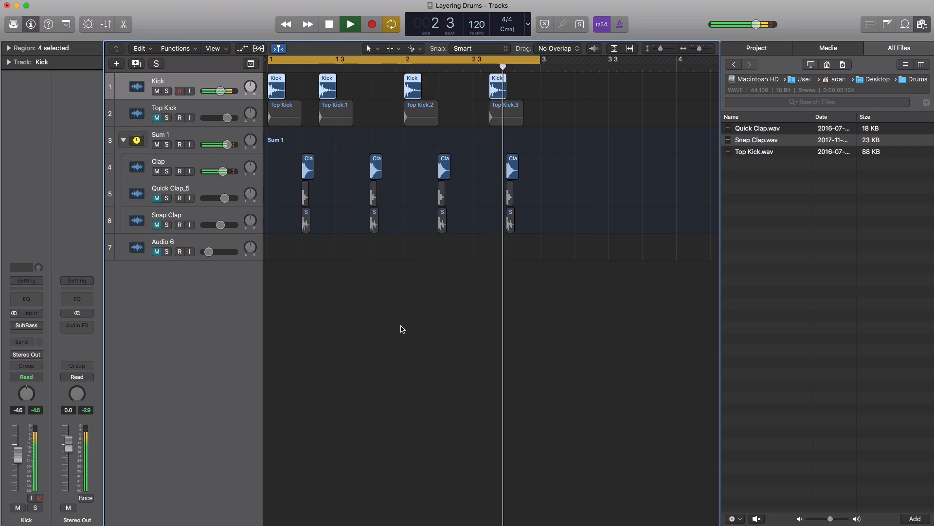
key(space)
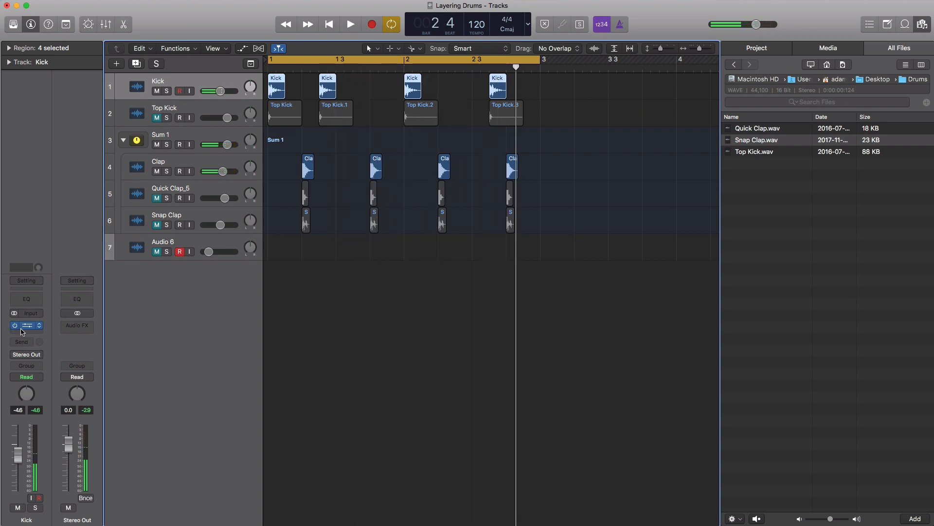
key(space)
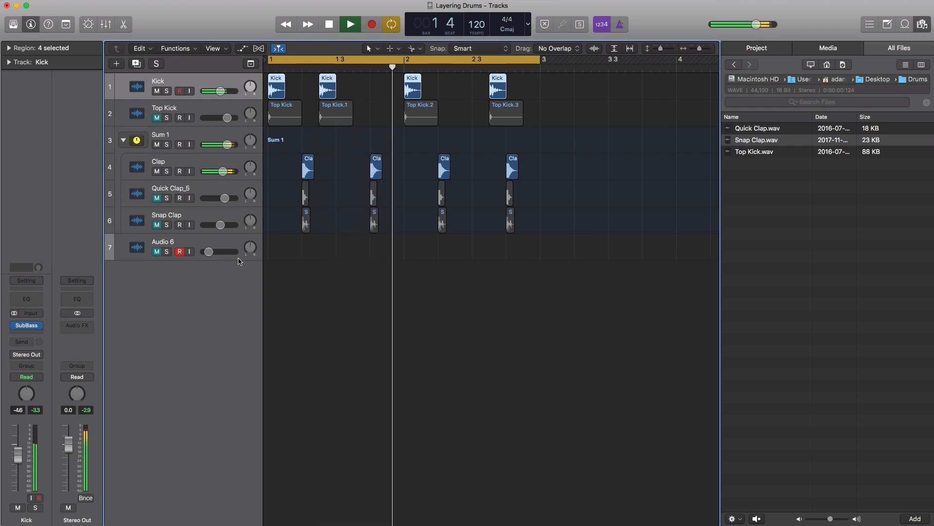
key(space)
- Unmute Top Kick and play the loop with both kick layers
click(165, 120)
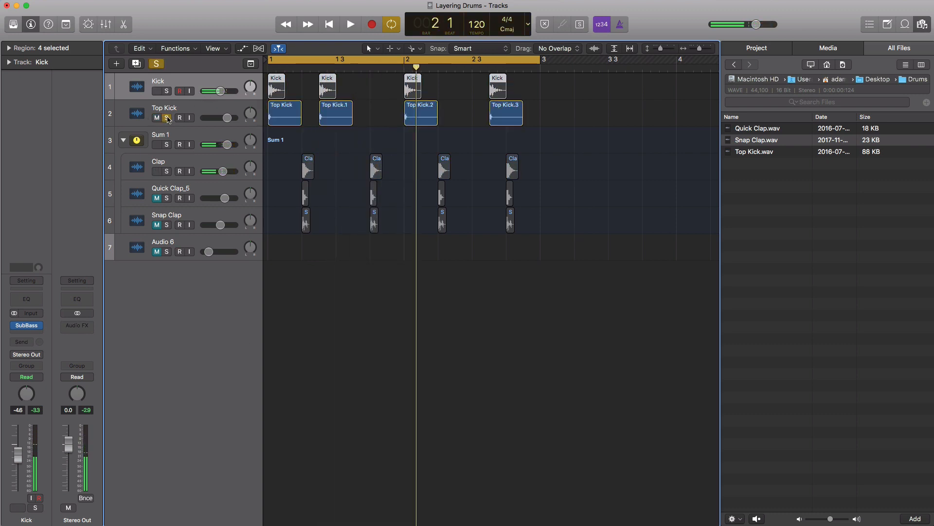
click(166, 119)
click(157, 119)
key(space)
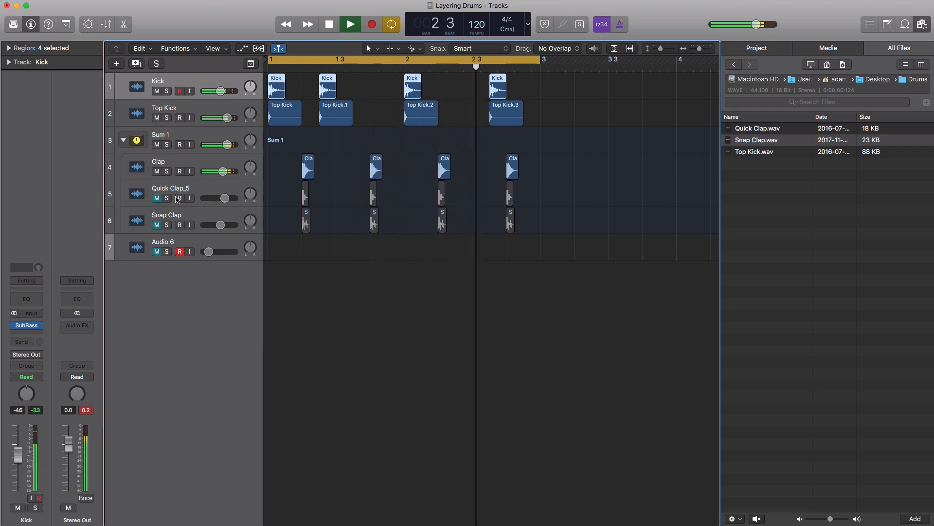
key(space)
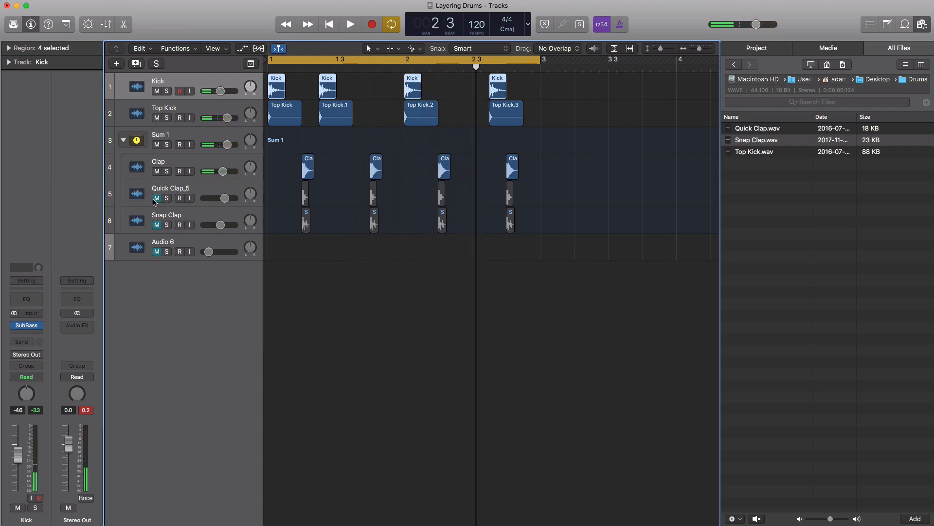
- Unmute Quick Clap_5 and Snap Clap one at a time, playing the loop after each
click(156, 198)
key(space)
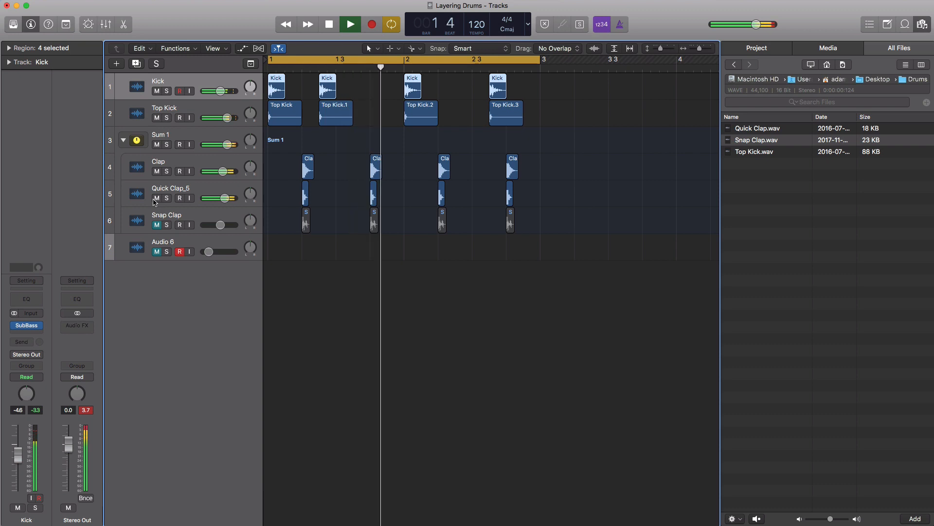
key(space)
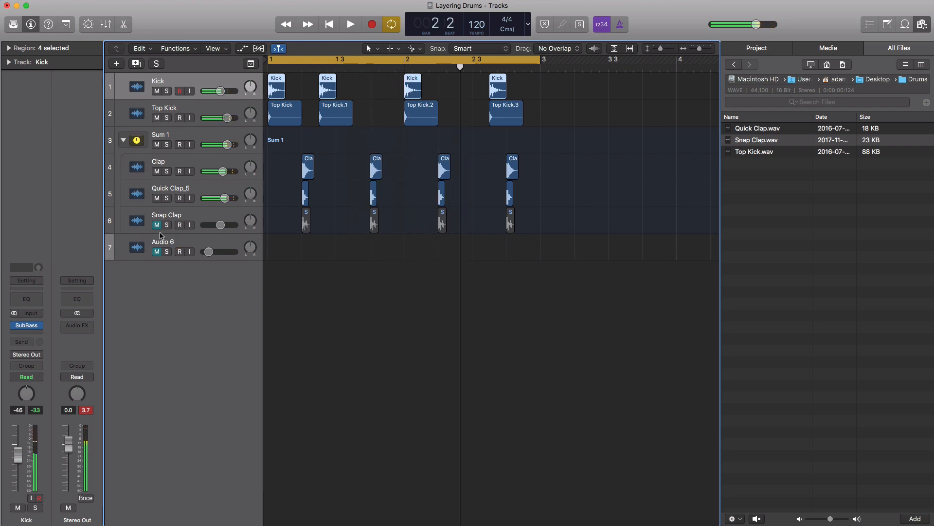
click(156, 224)
key(space)
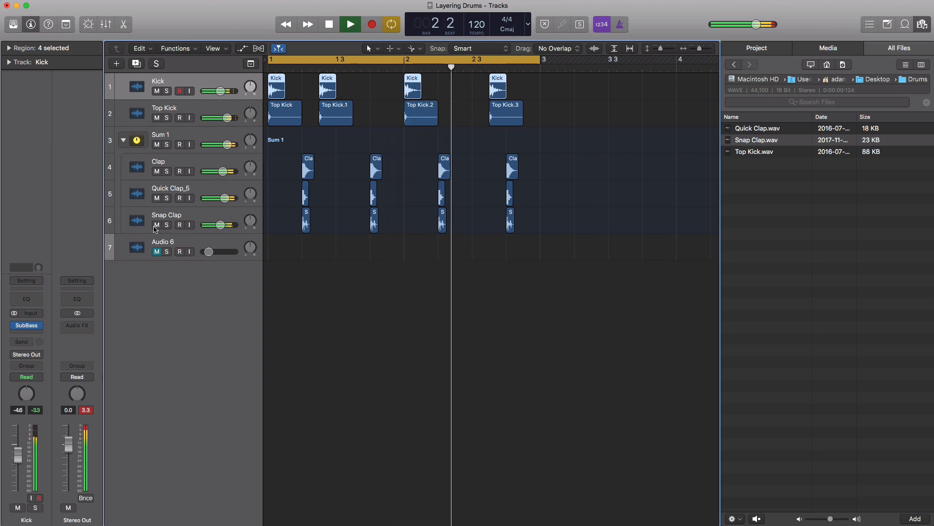
key(space)
- Unmute Audio 6 and play the loop, and replay it with Sum 1's reverb re-enabled
key(space)
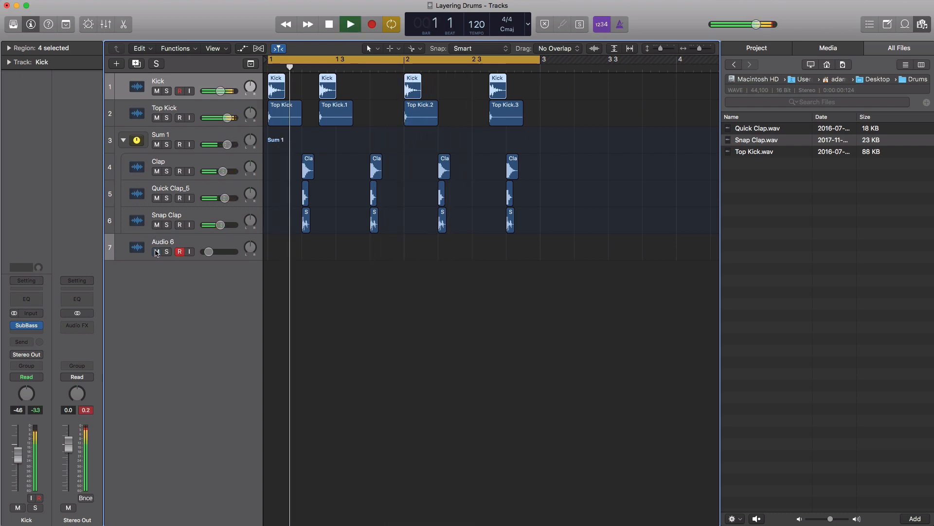
key(space)
click(183, 138)
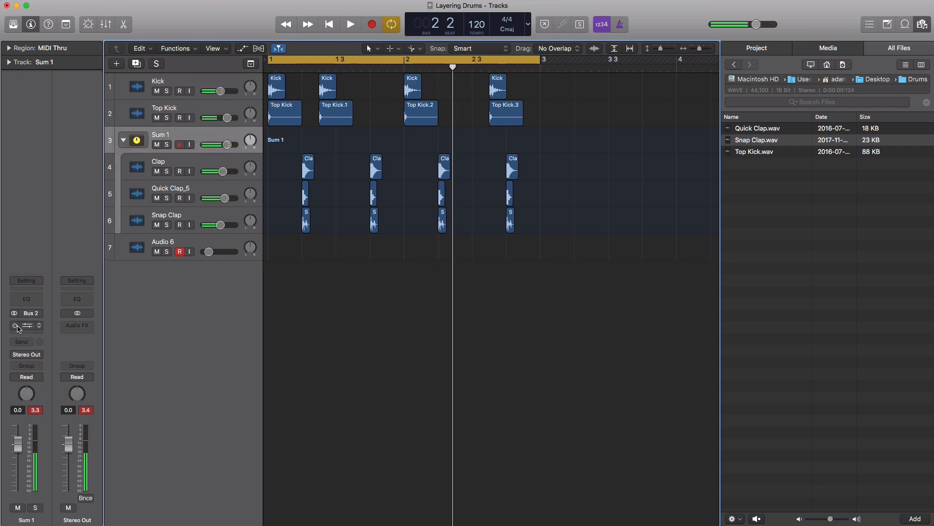
key(space)
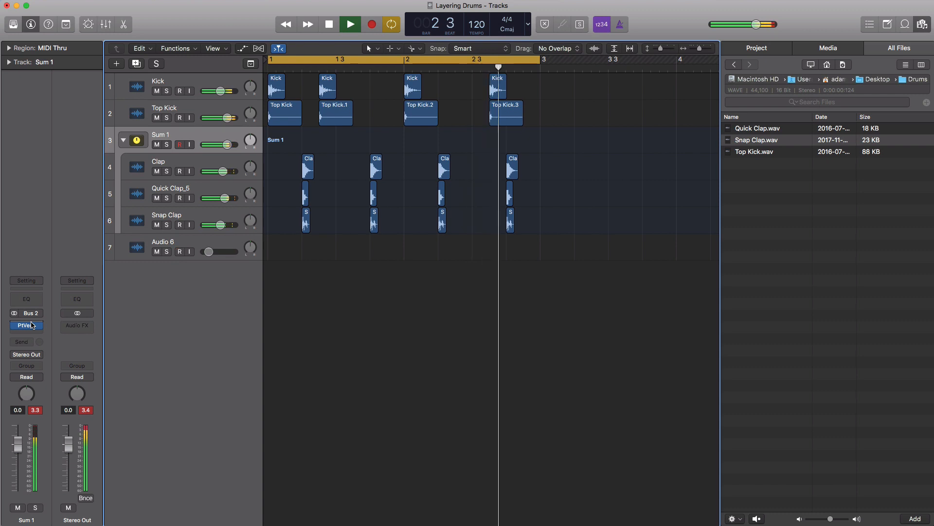
key(space)
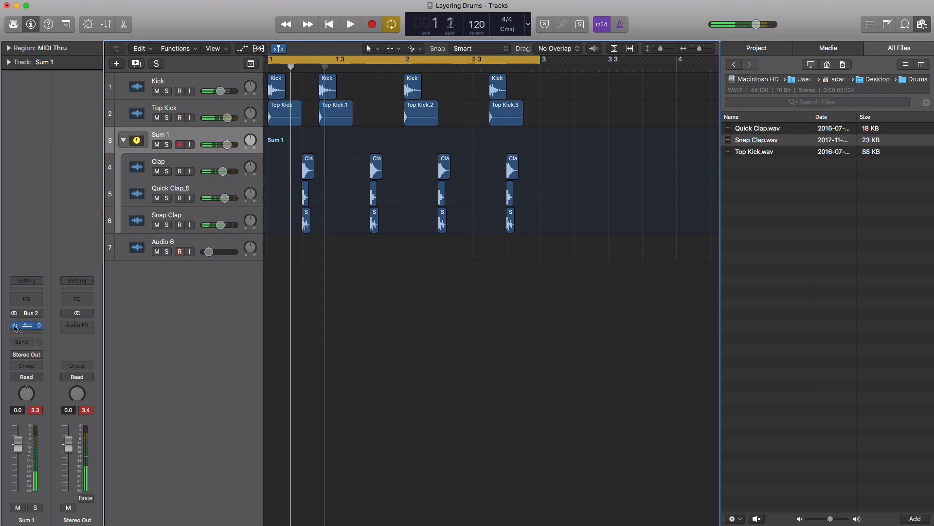